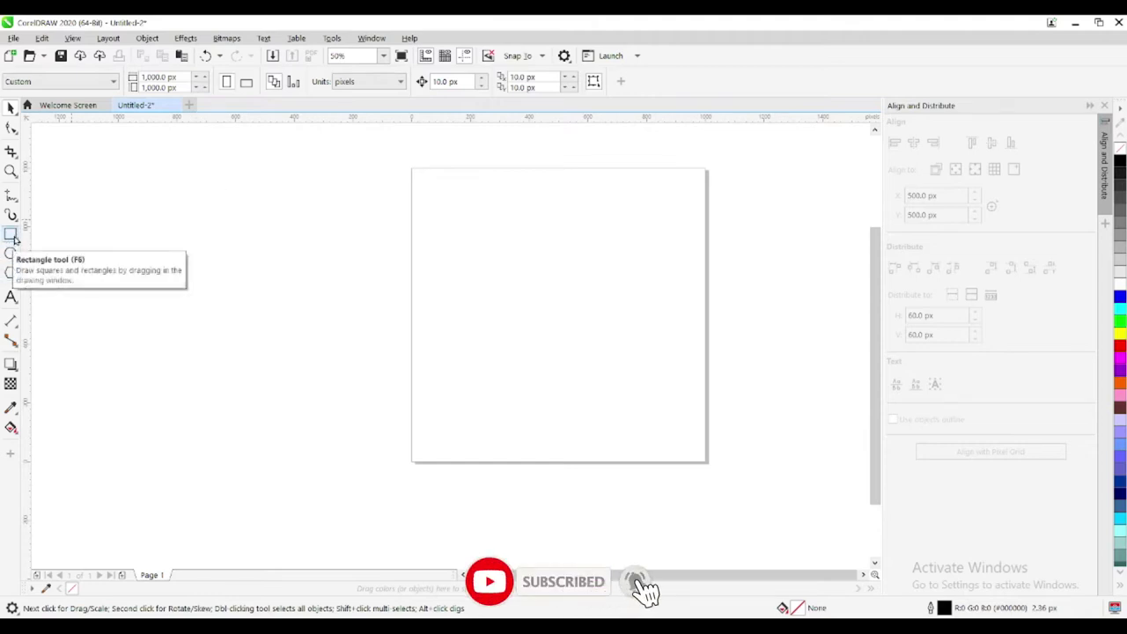
# Create a page-sized rectangle that frames the 1,000 by 1,000 px page
pyautogui.click(11, 235)
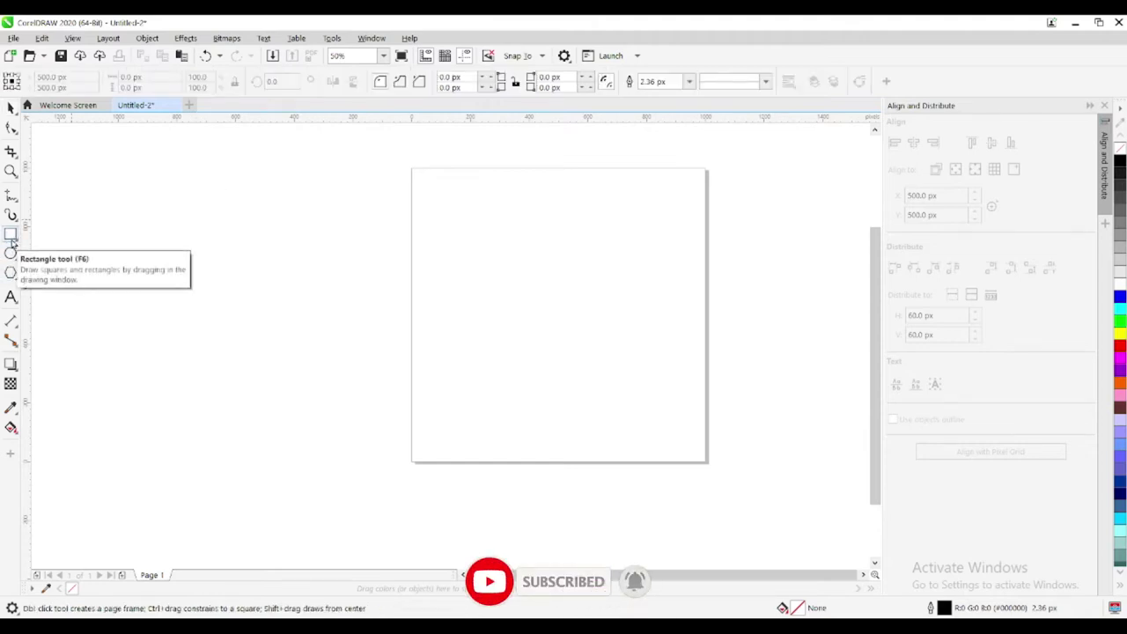
pyautogui.doubleClick(10, 235)
pyautogui.click(456, 306)
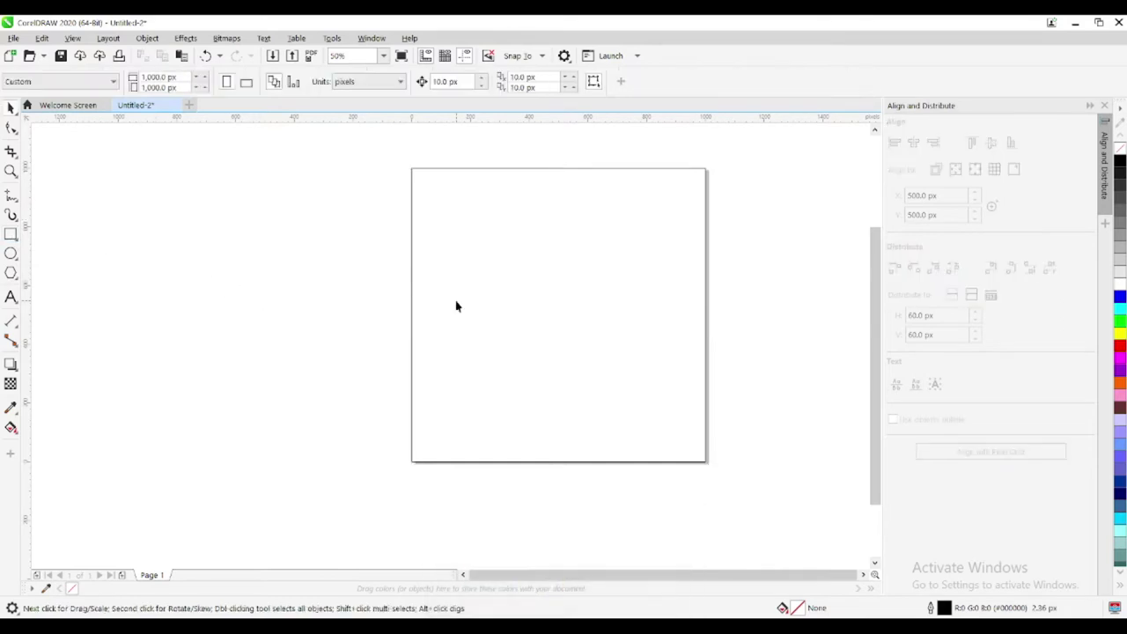
# Add the artistic text NAMA in the upper half of the page and set its font size to 24 pt
pyautogui.click(12, 299)
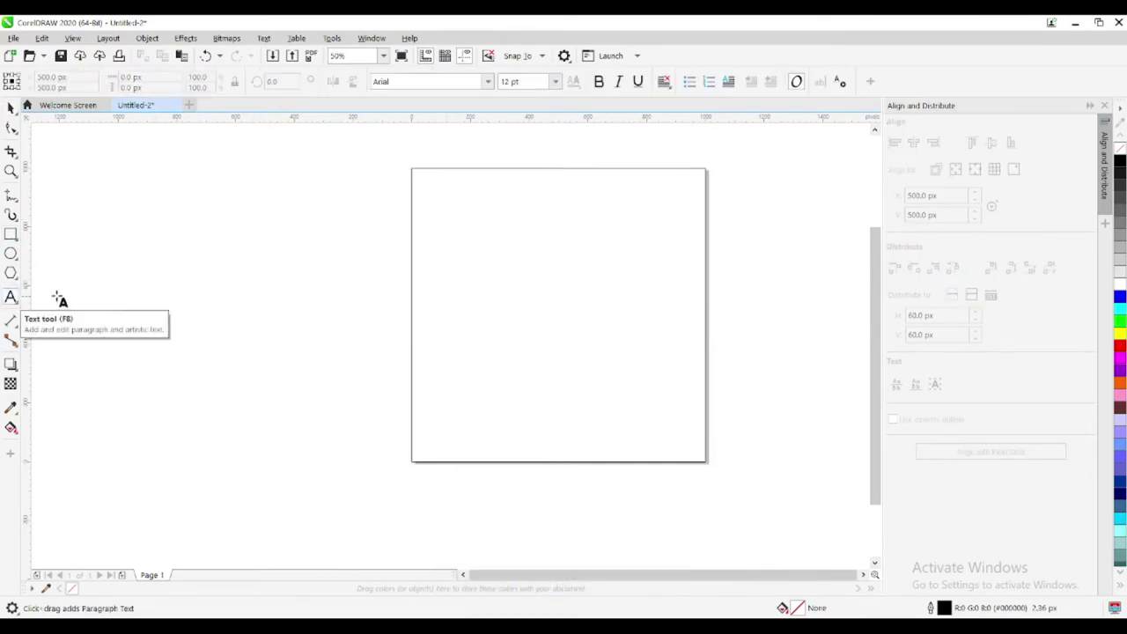
pyautogui.click(465, 284)
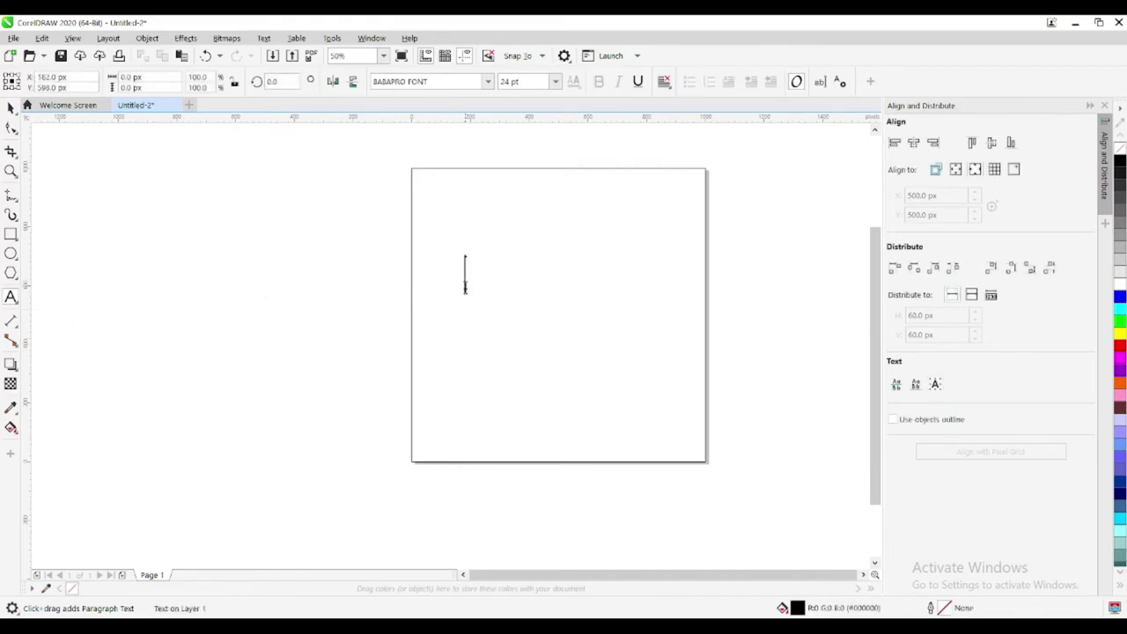
pyautogui.write('NAMA')
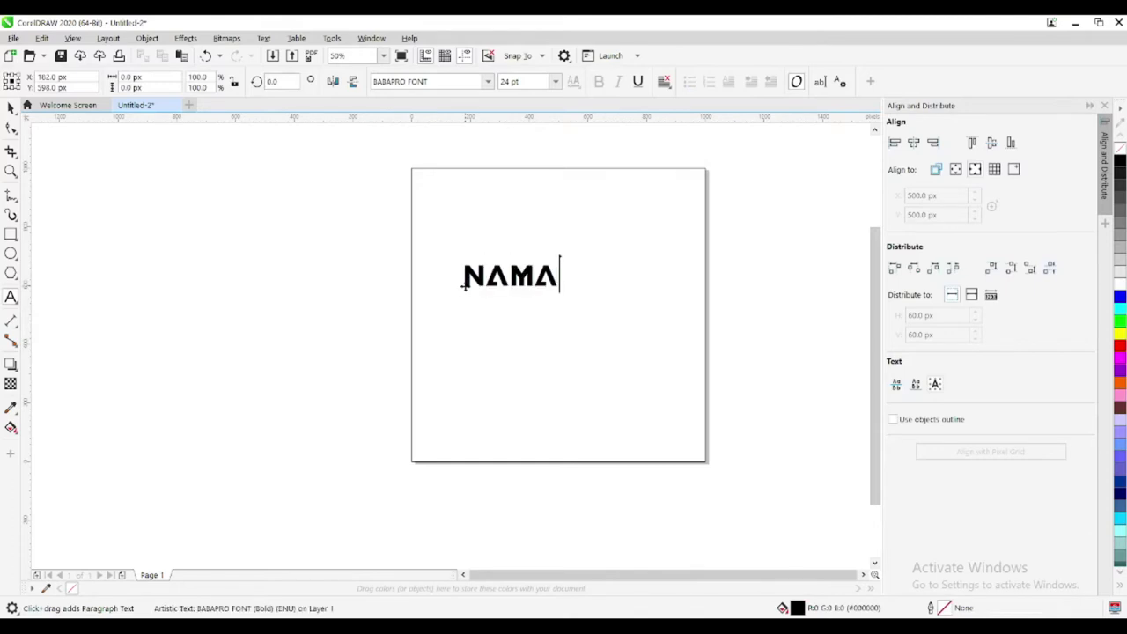
pyautogui.hotkey('ctrl', 'a')
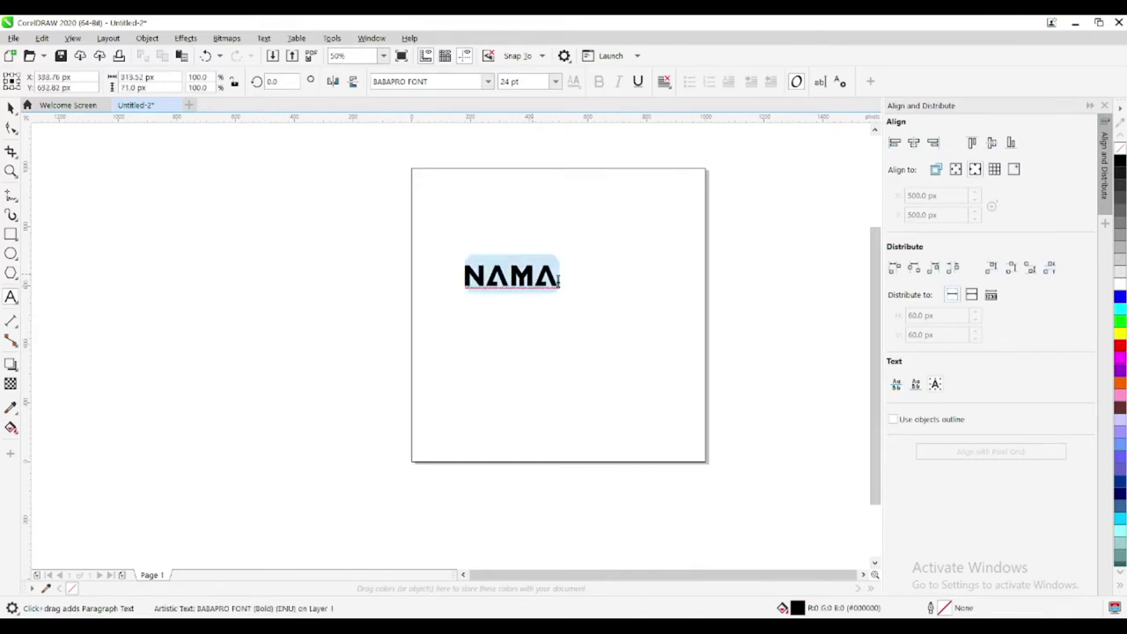
pyautogui.click(554, 81)
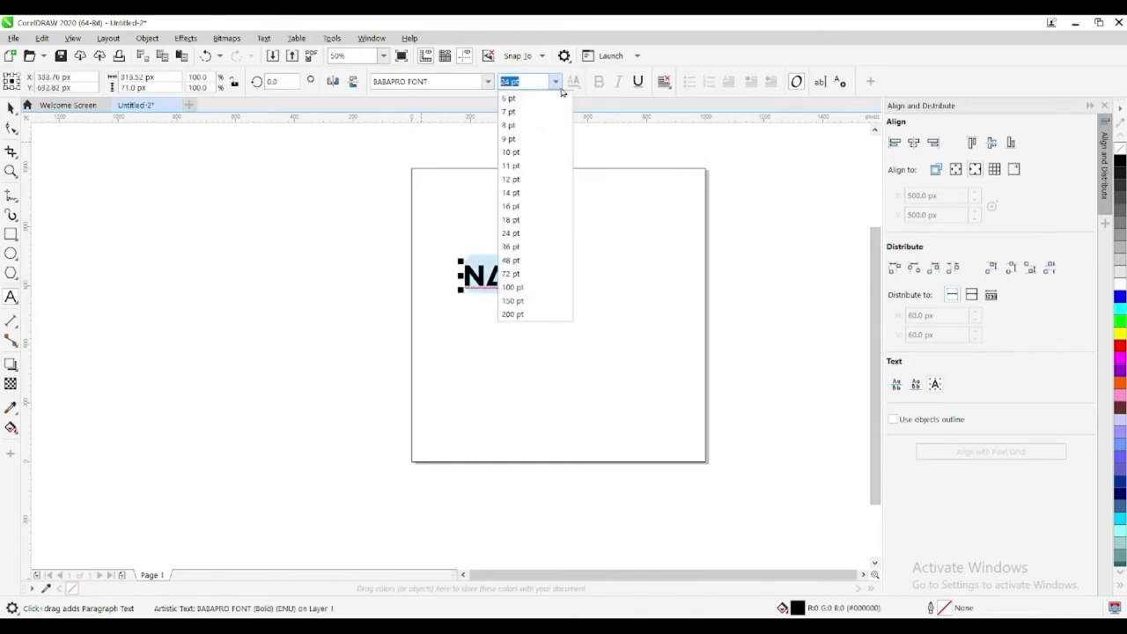
pyautogui.click(521, 234)
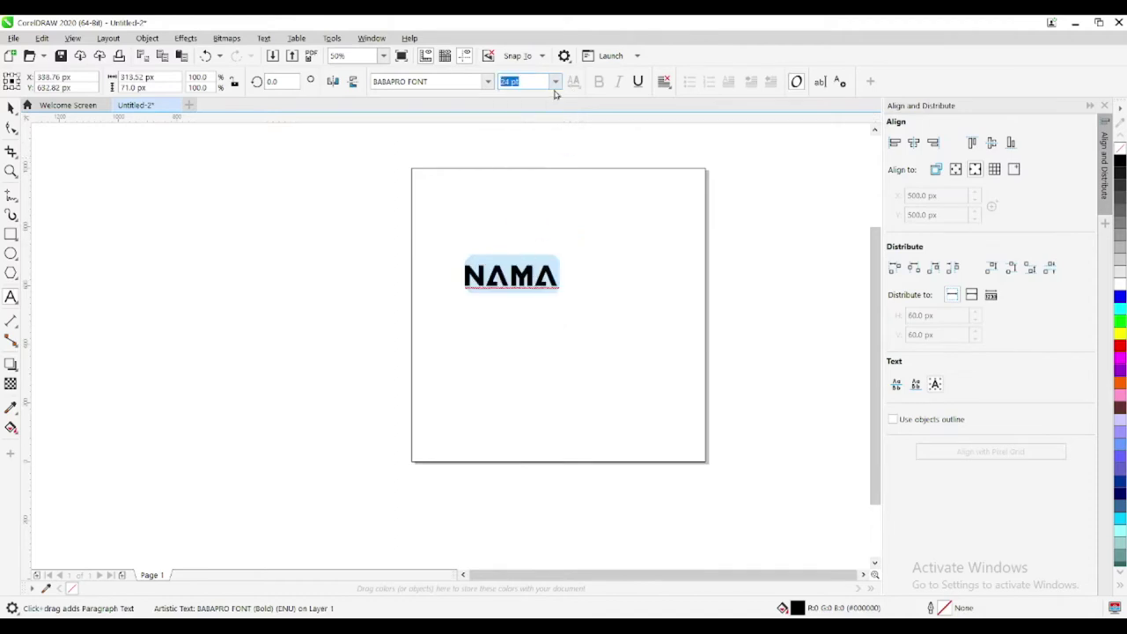
# Enlarge the NAMA text proportionally to about 704 px wide and move it to about X 470, Y 575 px
pyautogui.click(10, 108)
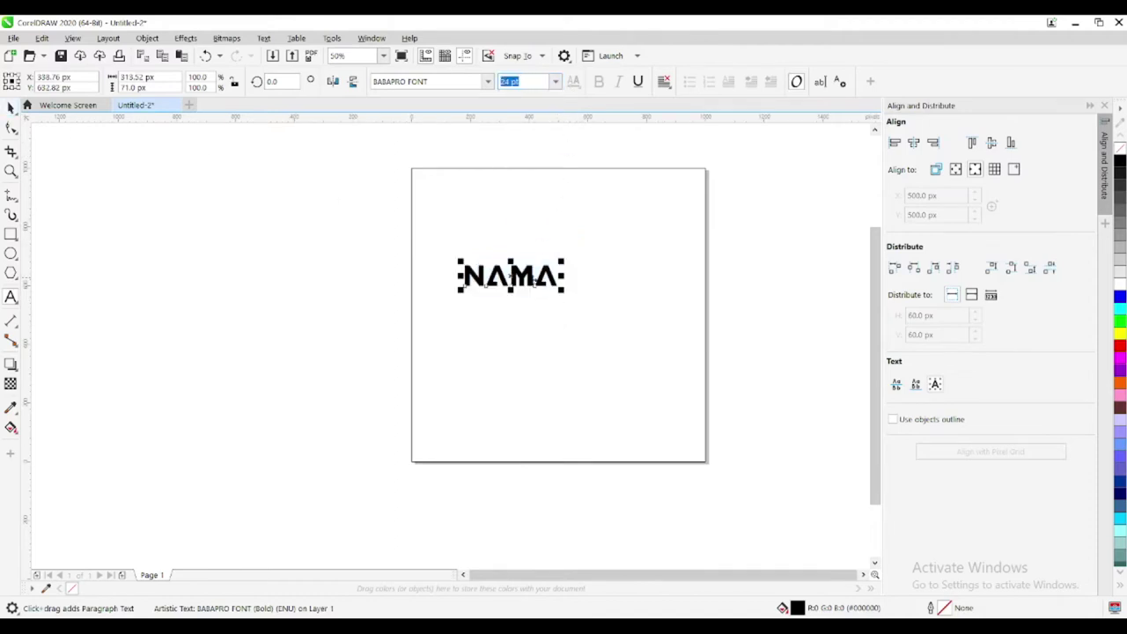
pyautogui.moveTo(568, 292); pyautogui.dragTo(677, 382)
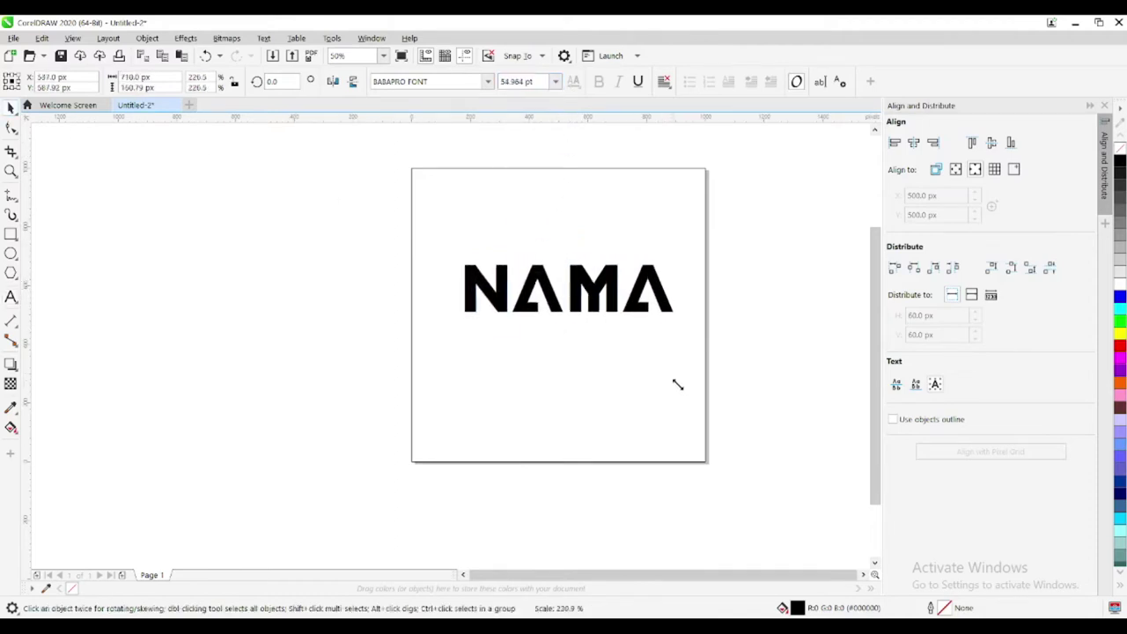
pyautogui.moveTo(568, 290); pyautogui.dragTo(549, 294)
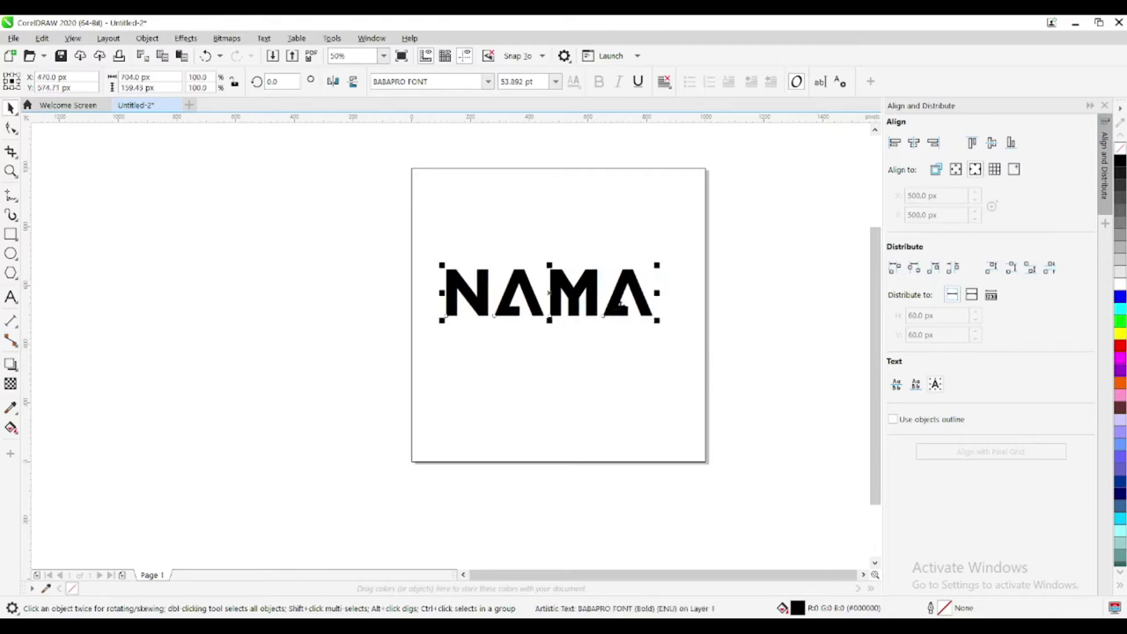
pyautogui.click(725, 317)
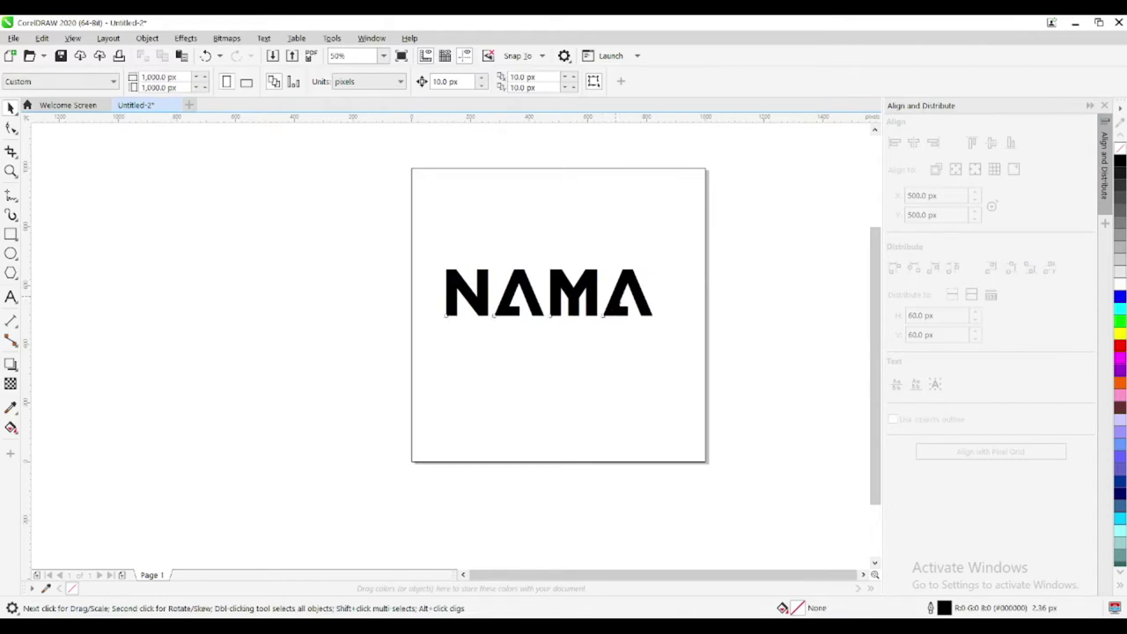
# Edit the fill of the NAMA text and switch it to a fountain fill
pyautogui.click(447, 290)
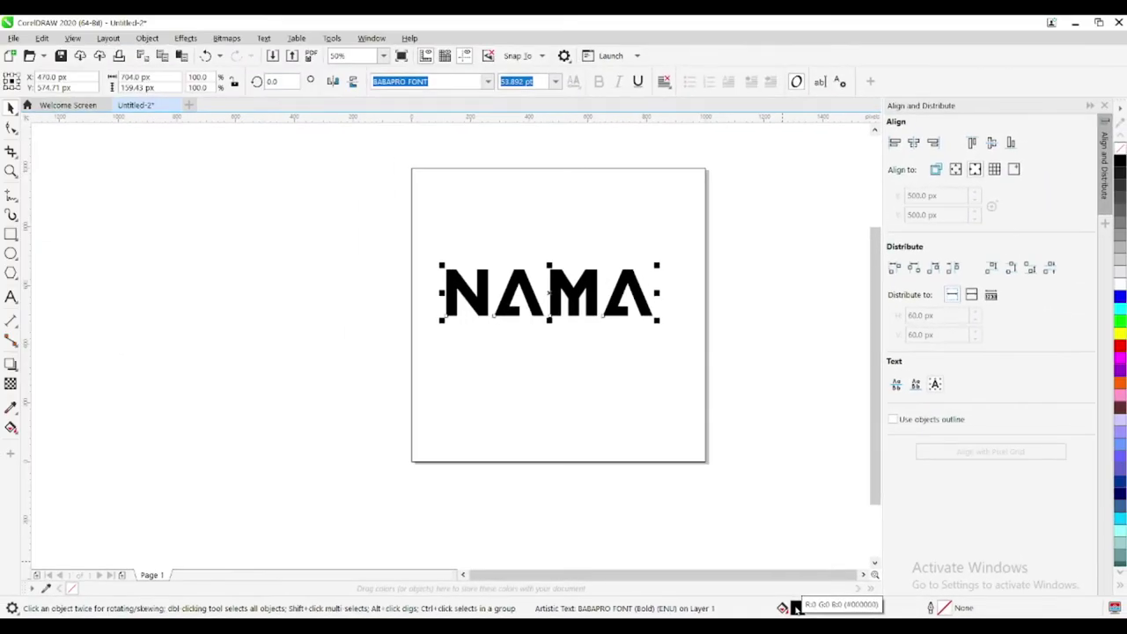
pyautogui.doubleClick(796, 608)
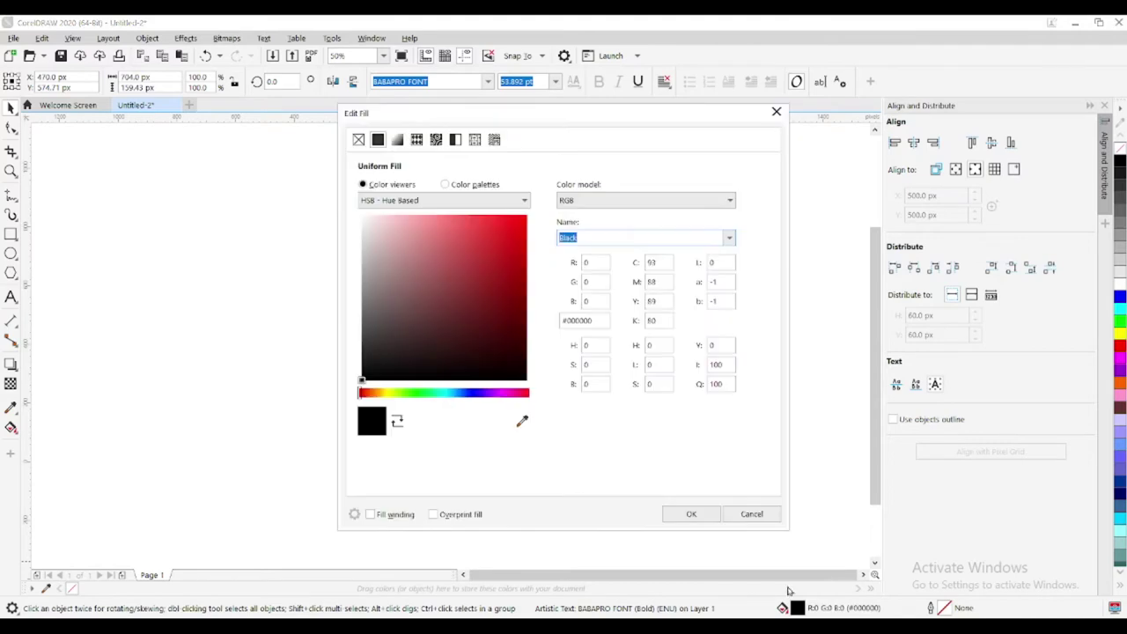
pyautogui.moveTo(513, 118); pyautogui.dragTo(841, 127)
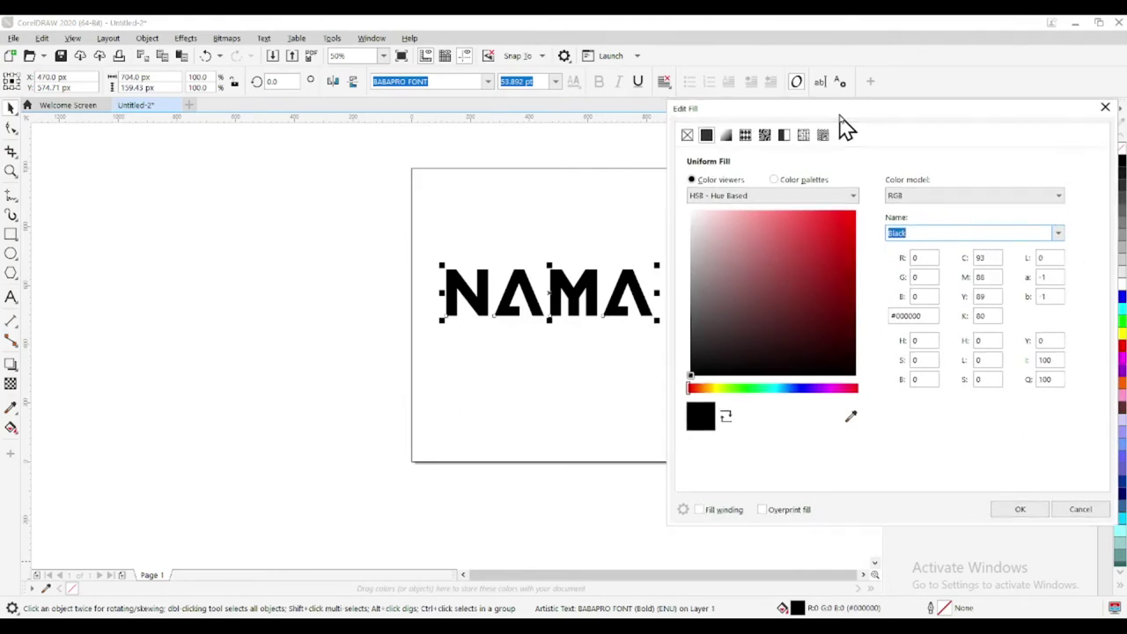
pyautogui.click(726, 136)
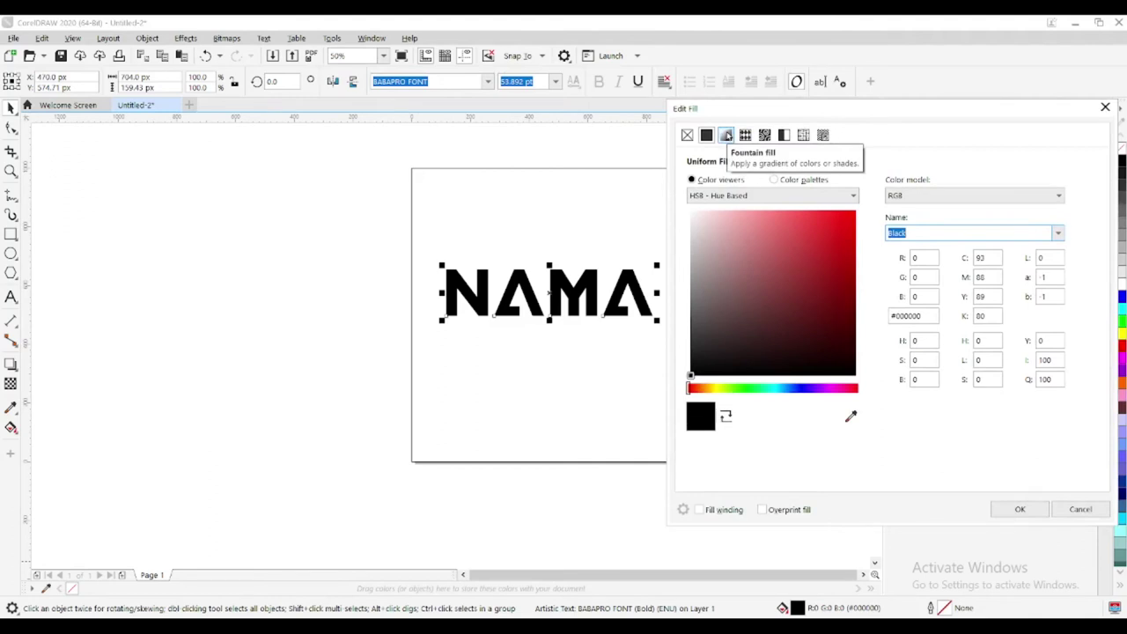
pyautogui.click(726, 136)
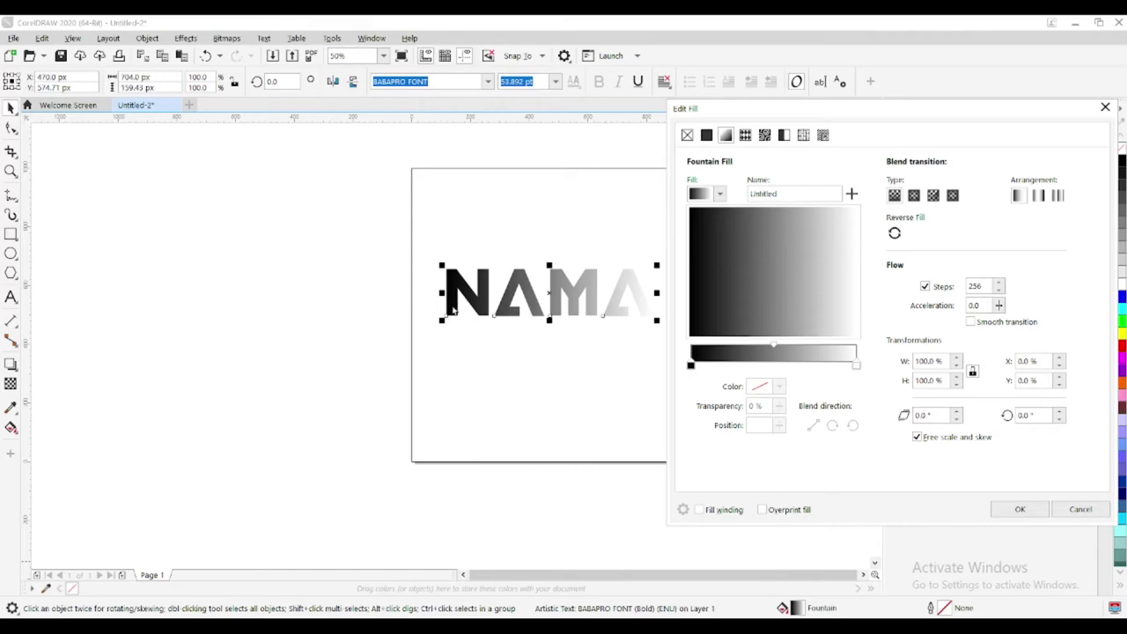
# Set the start colour of the text's fountain fill to bright green, #11FF00
pyautogui.click(691, 365)
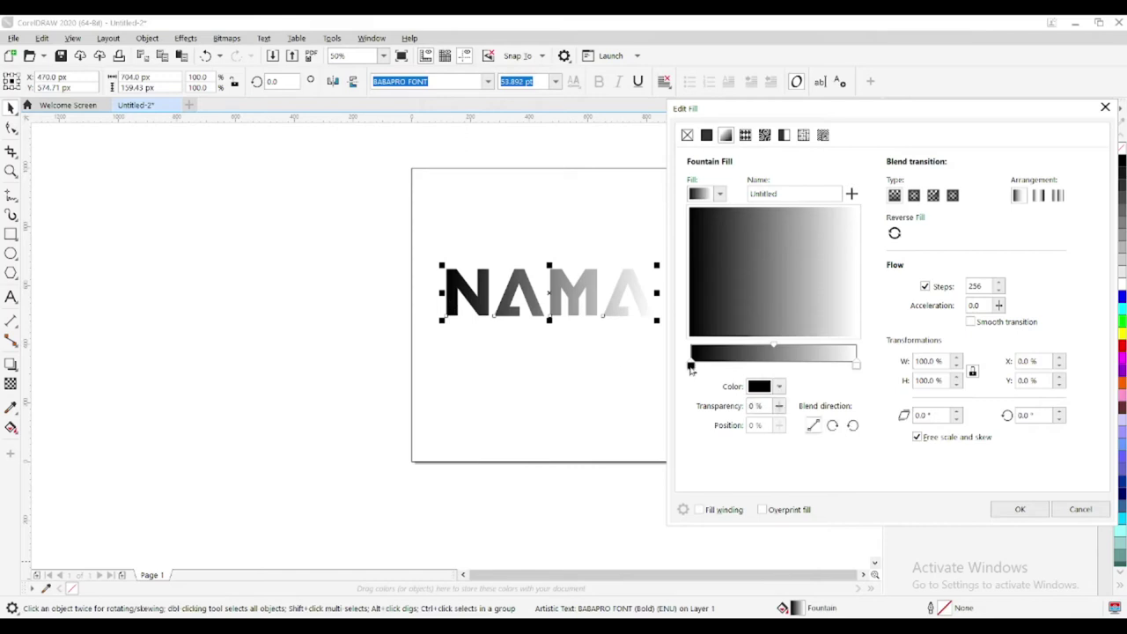
pyautogui.click(780, 389)
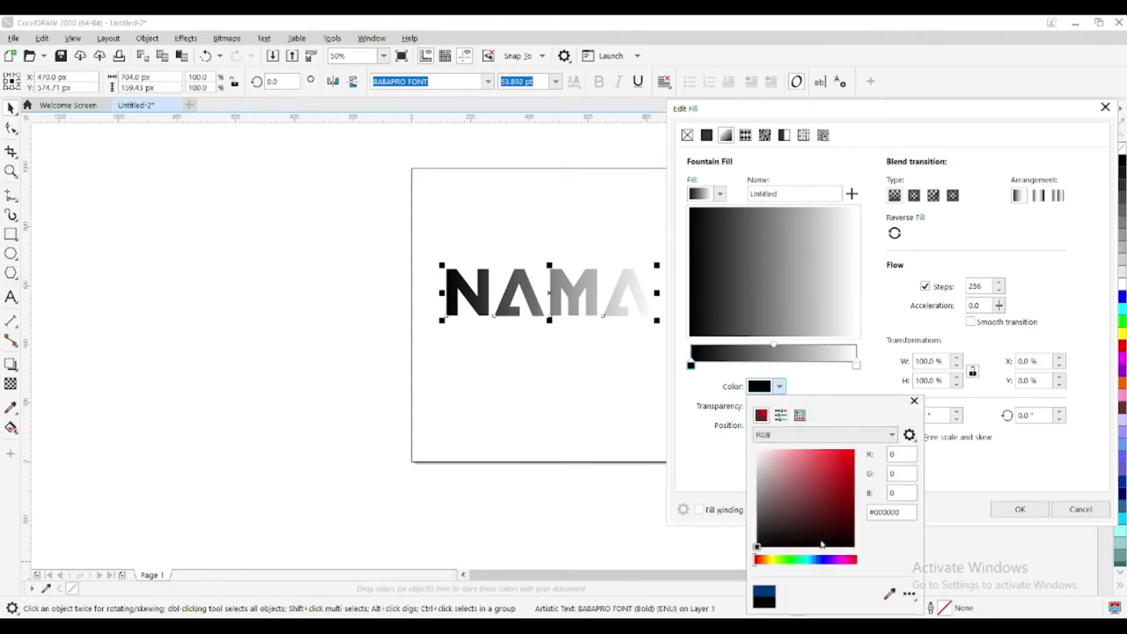
pyautogui.click(850, 455)
pyautogui.moveTo(850, 455); pyautogui.dragTo(858, 449)
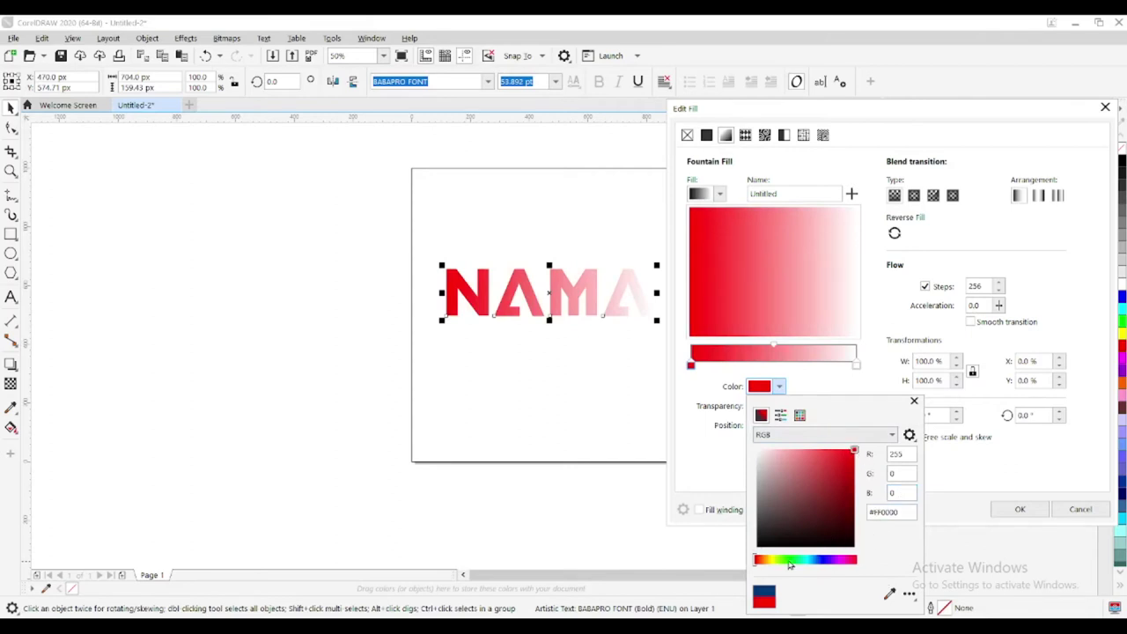
pyautogui.moveTo(791, 561); pyautogui.dragTo(794, 562)
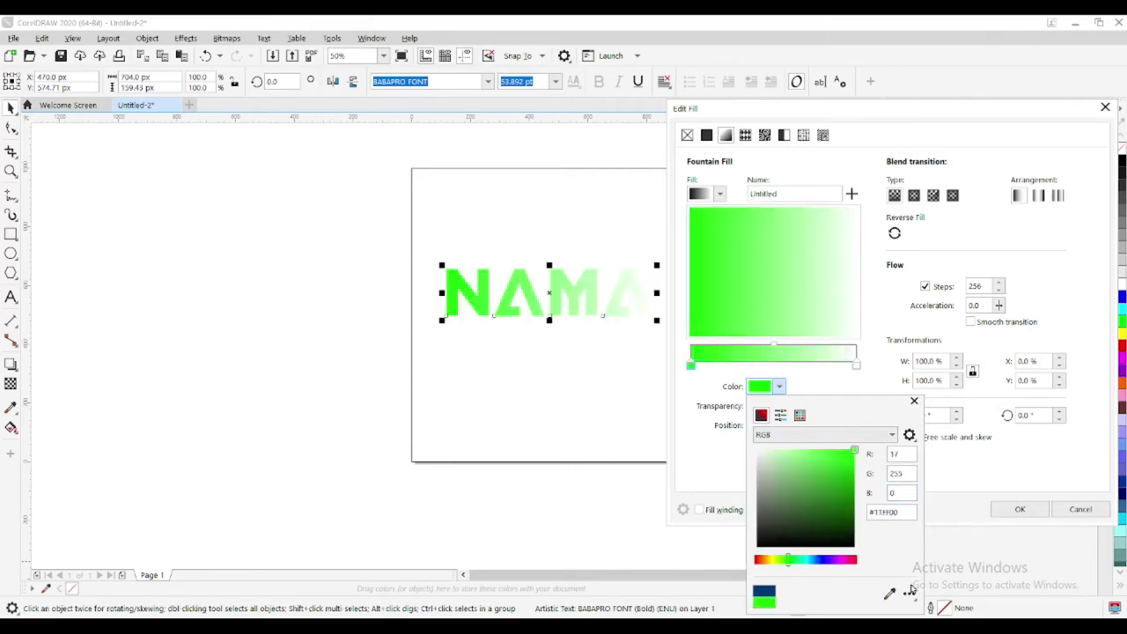
pyautogui.click(871, 373)
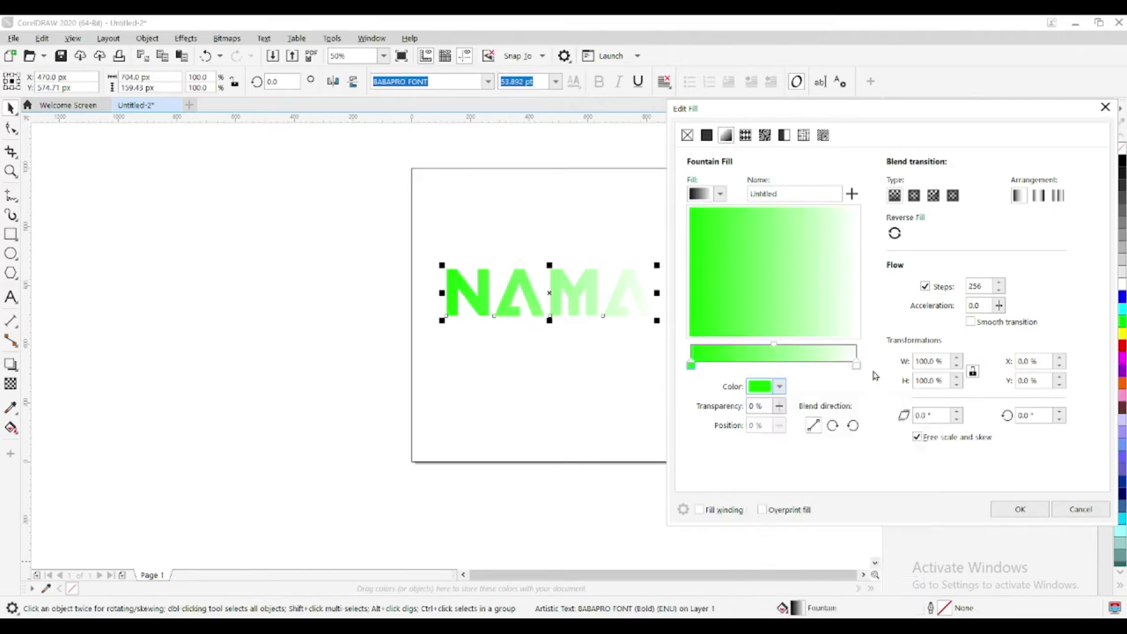
# Set the end colour of the text's fountain fill to bright red, about #FC0303
pyautogui.click(858, 369)
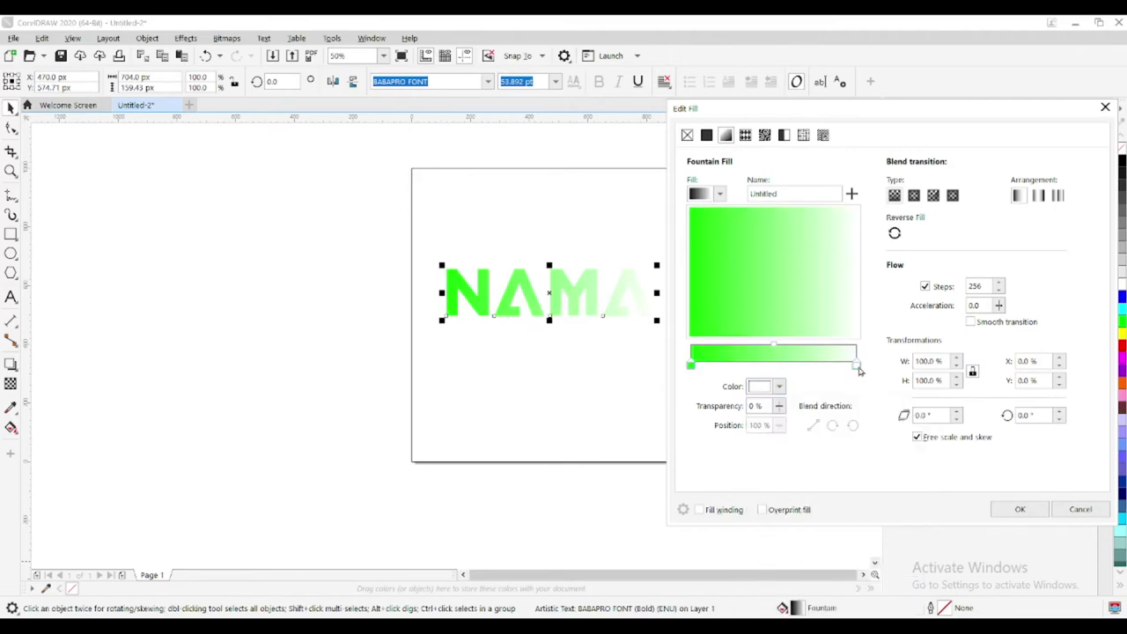
pyautogui.click(779, 387)
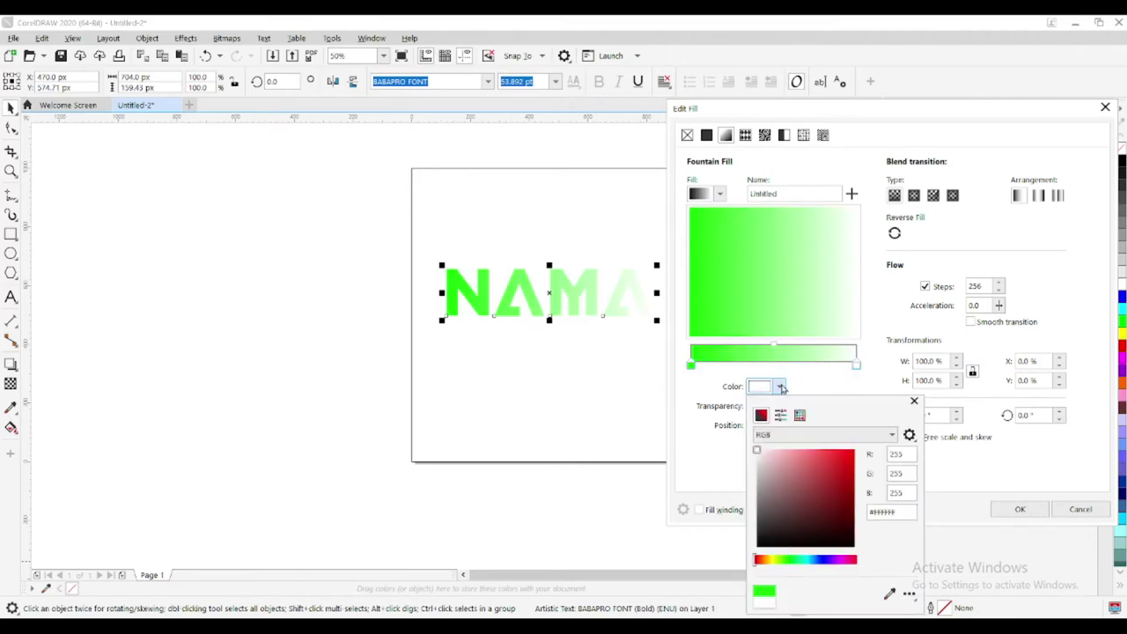
pyautogui.click(852, 452)
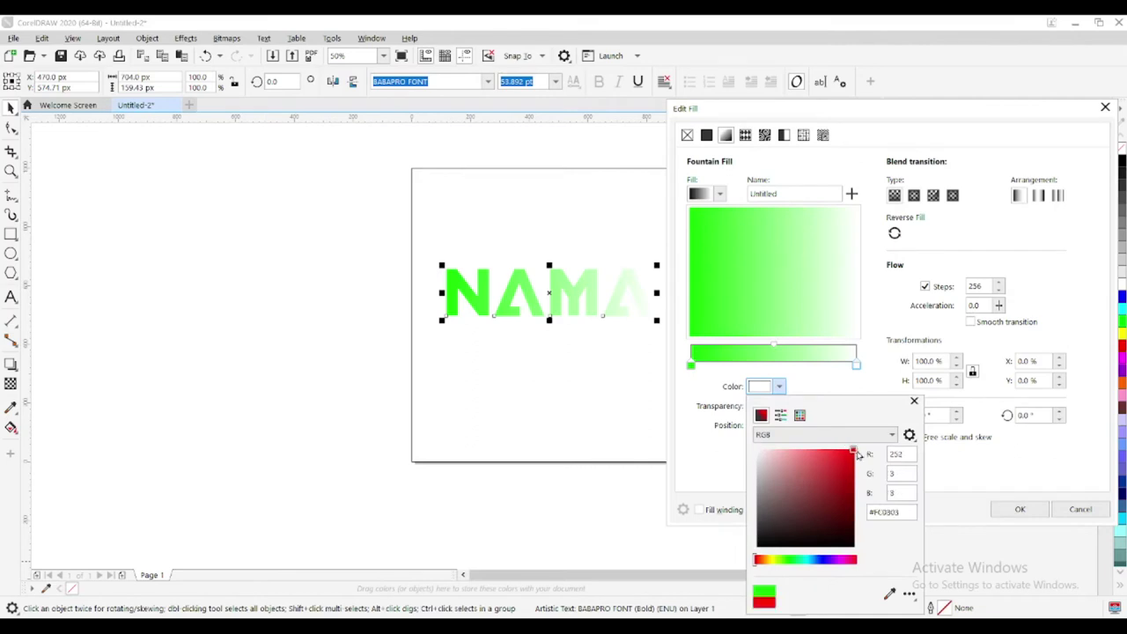
pyautogui.click(887, 379)
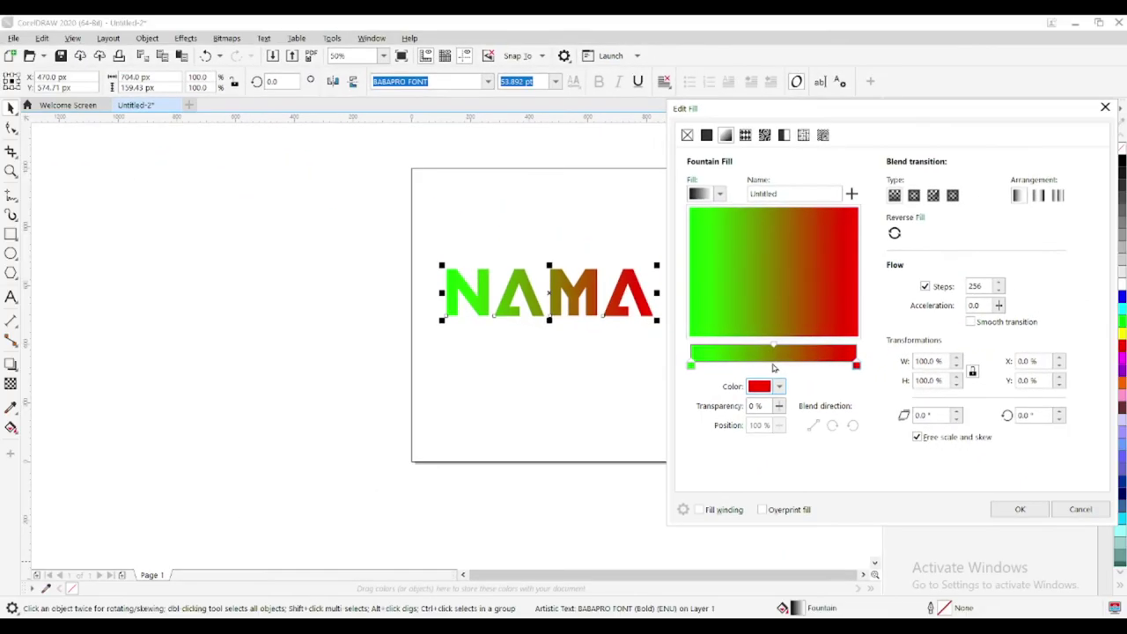
# Add a middle colour node at about 48% of the gradient and make it yellow, #F7FF00
pyautogui.doubleClick(742, 352)
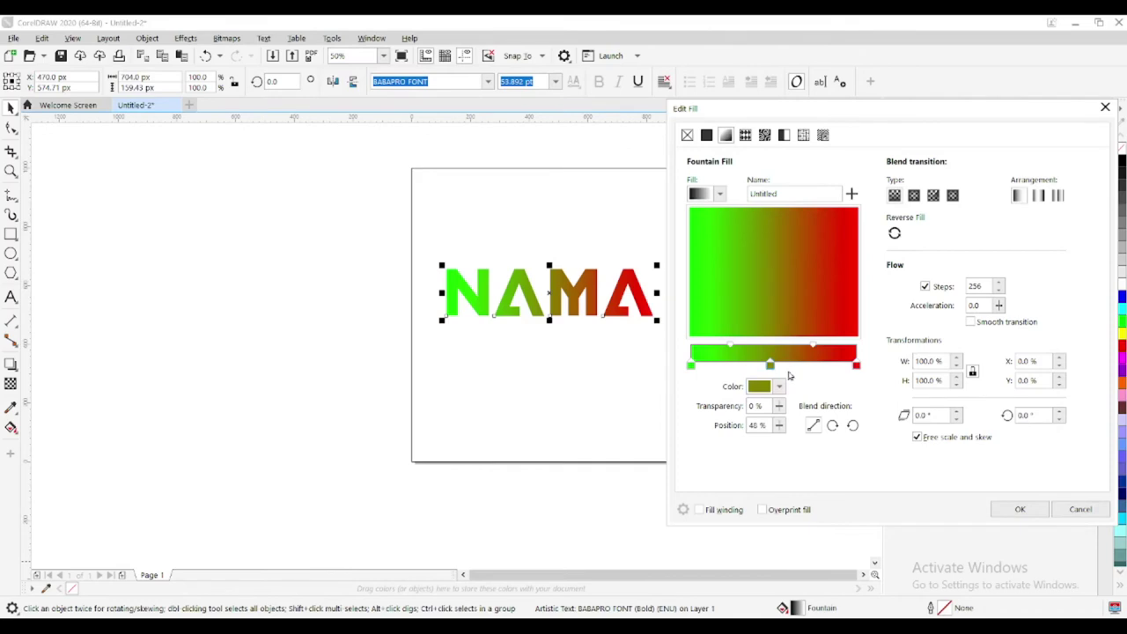
pyautogui.click(779, 387)
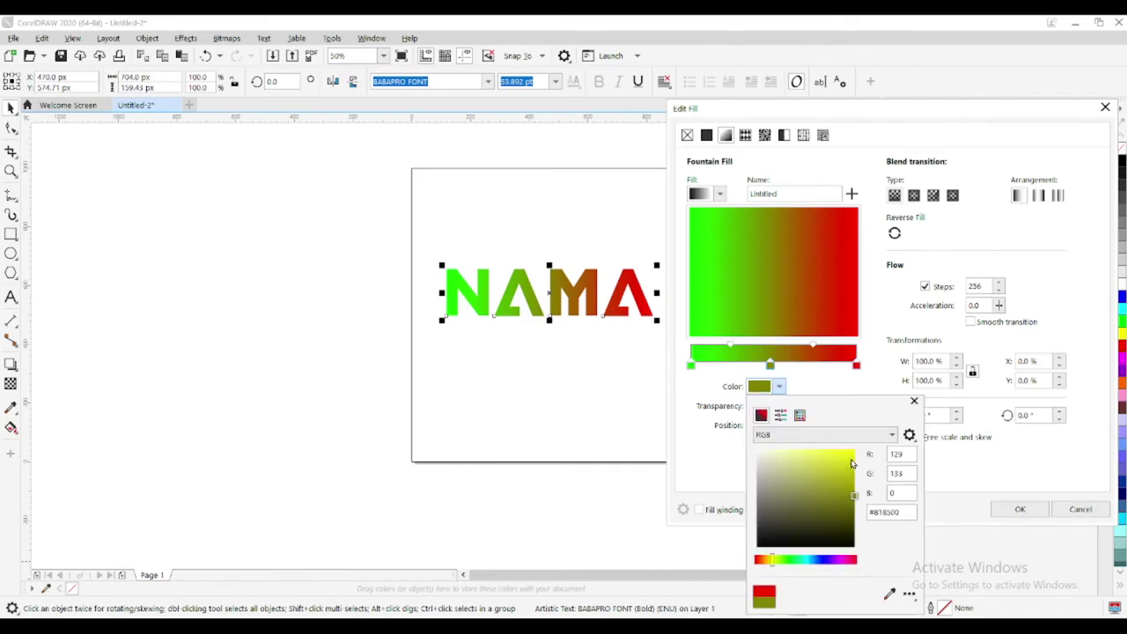
pyautogui.moveTo(851, 462); pyautogui.dragTo(867, 442)
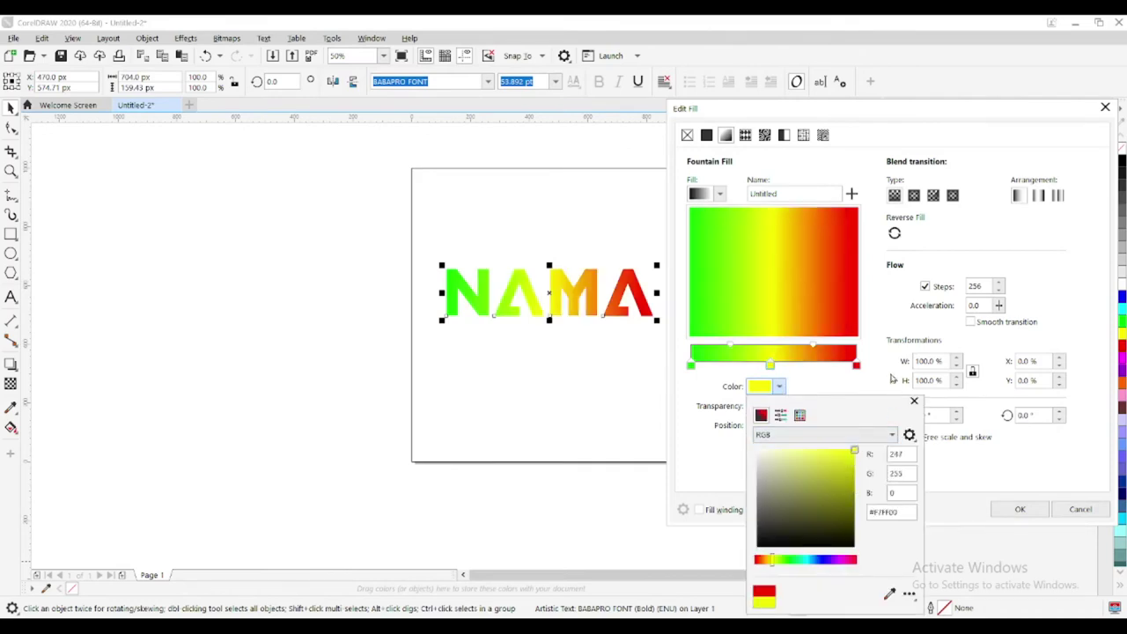
pyautogui.click(884, 375)
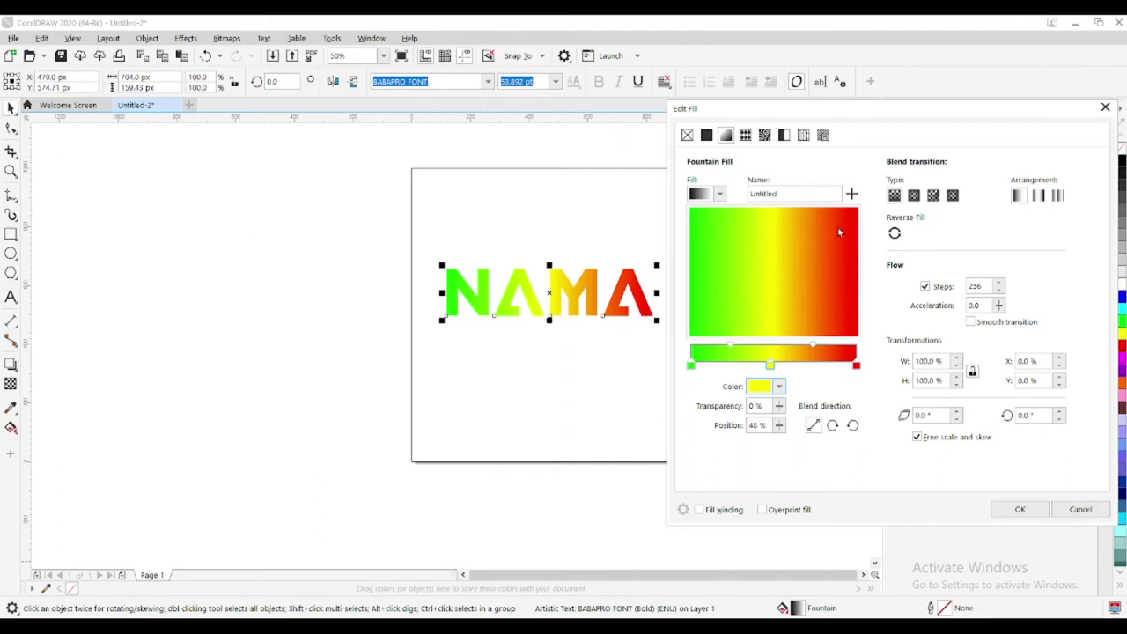
# Rotate the gradient to 270° so green runs down to red, and apply the fountain fill to the NAMA text
pyautogui.moveTo(838, 232); pyautogui.dragTo(774, 322)
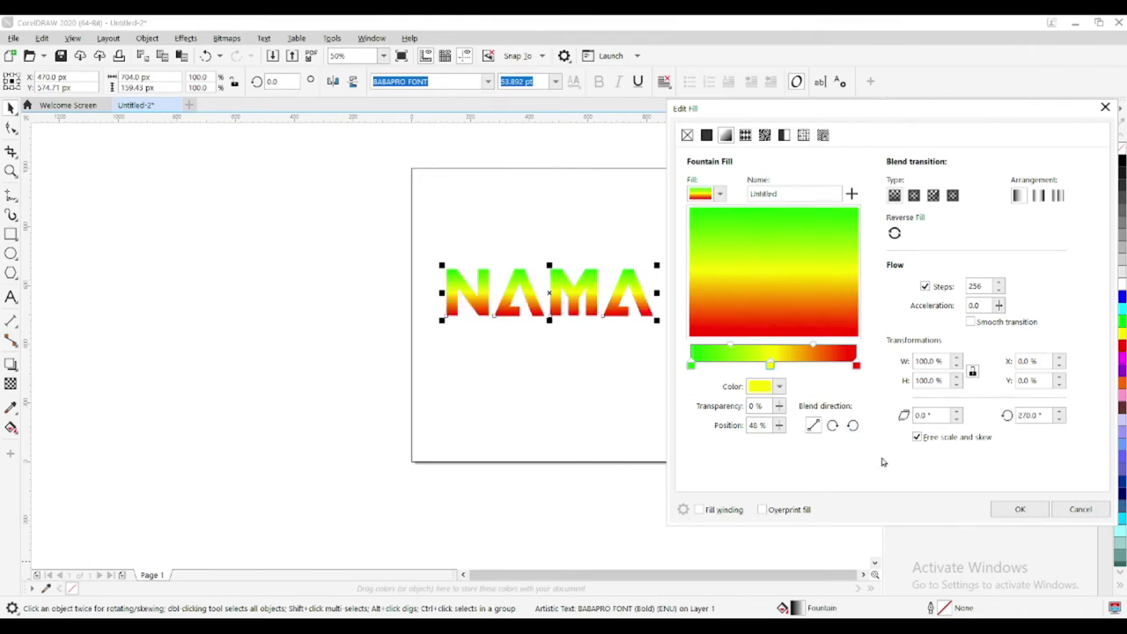
pyautogui.click(1021, 510)
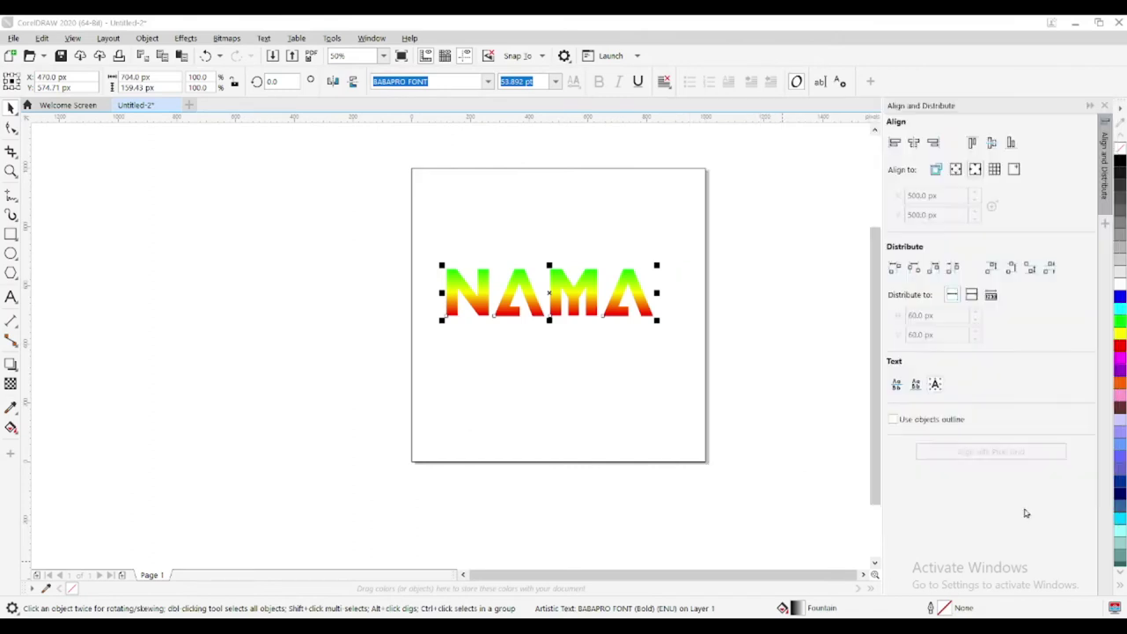
pyautogui.click(808, 309)
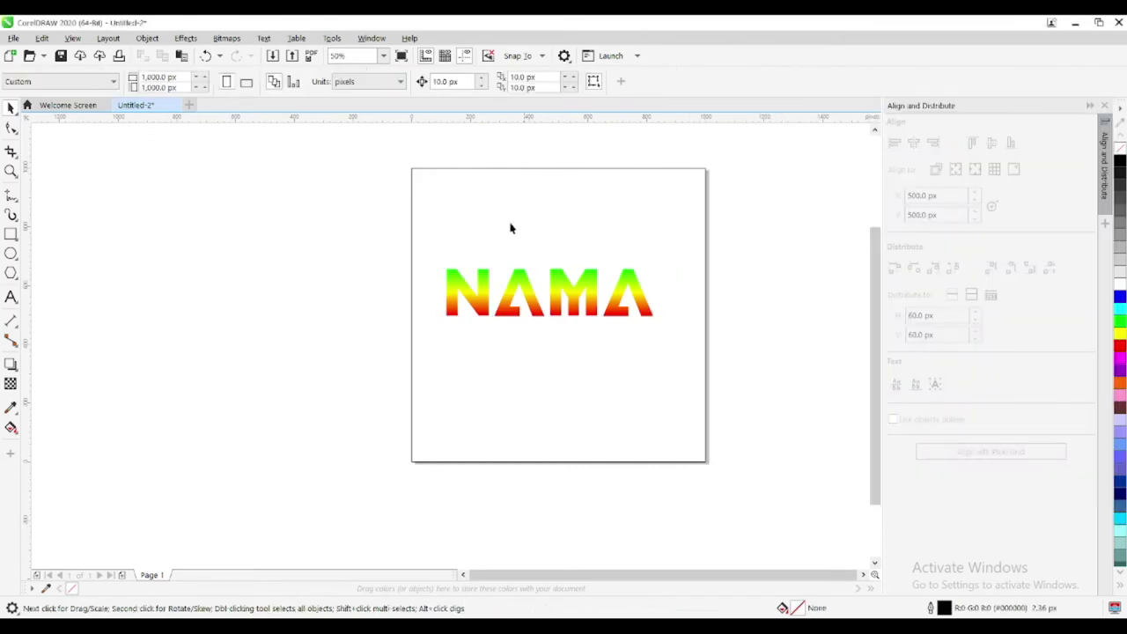
pyautogui.scroll(2, 699, 289)
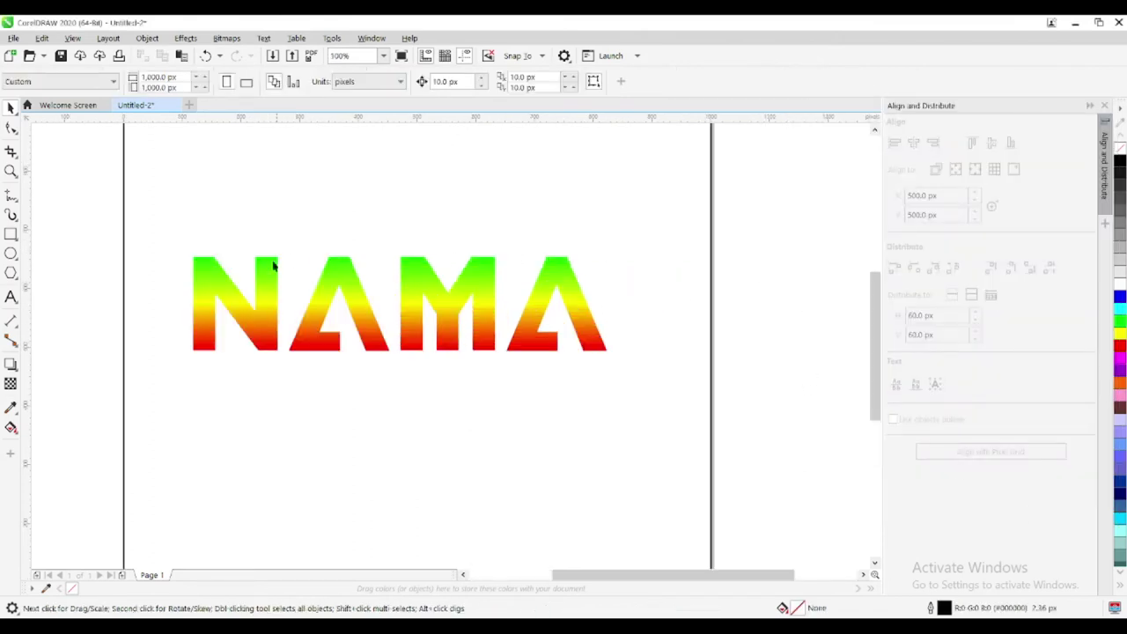
pyautogui.scroll(-2, 261, 265)
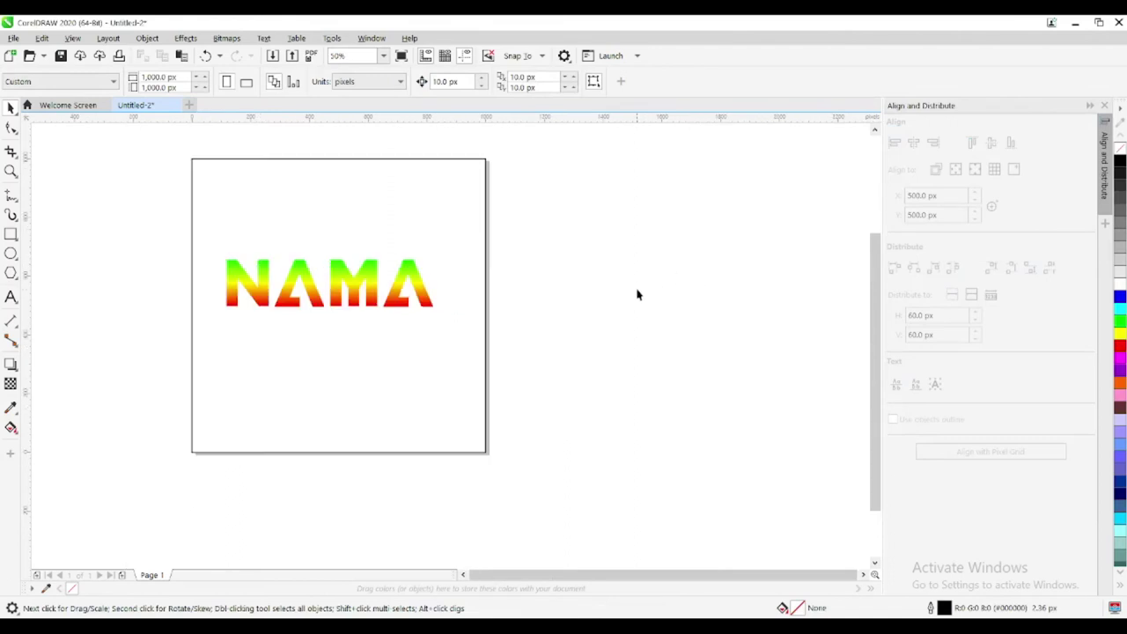
# Select the page-sized background rectangle behind the NAMA text and give it a fountain fill
pyautogui.click(212, 181)
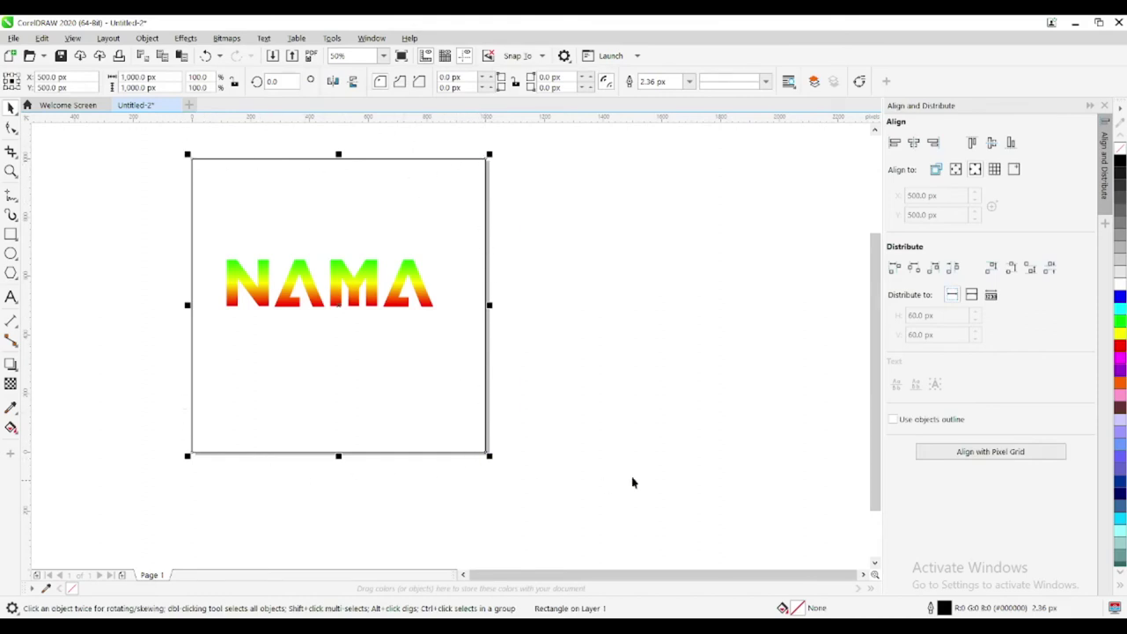
pyautogui.click(624, 332)
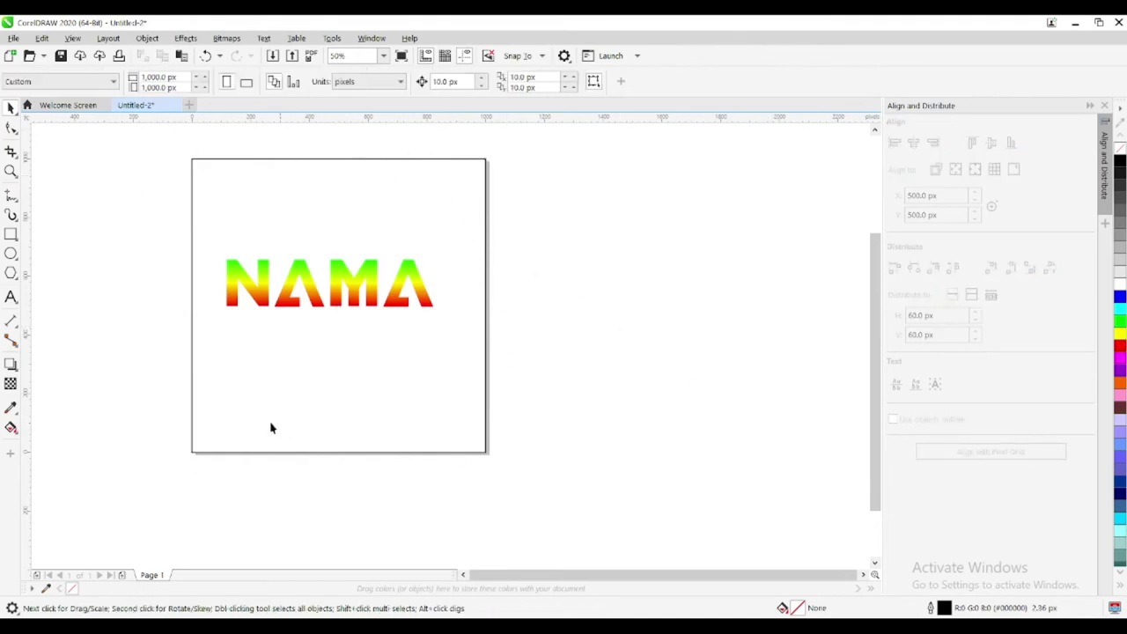
pyautogui.click(435, 217)
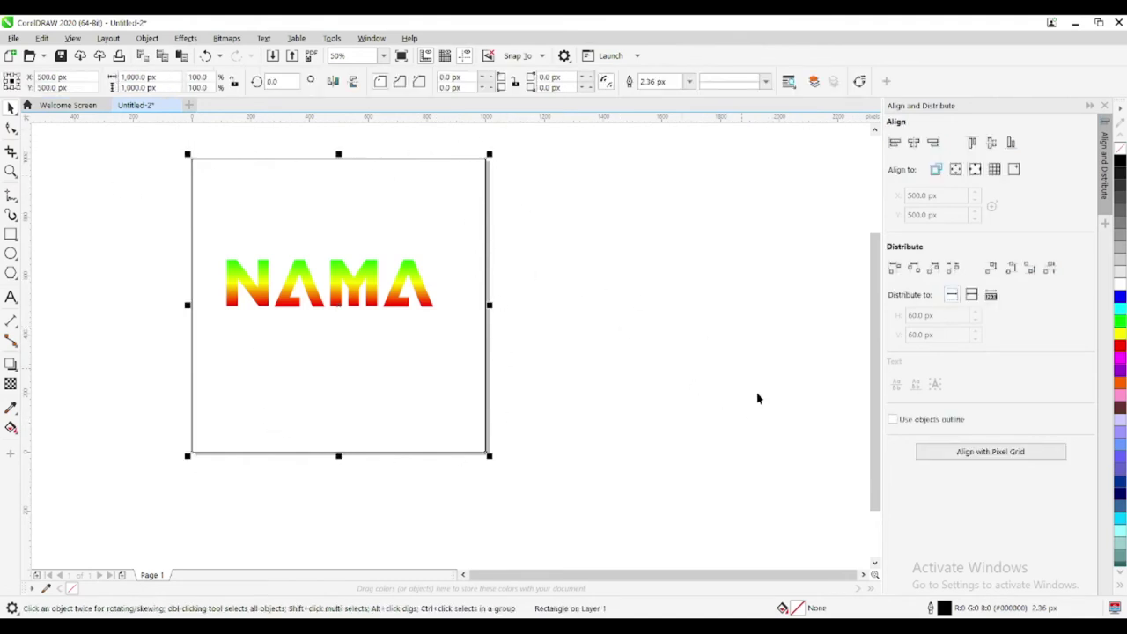
pyautogui.doubleClick(799, 607)
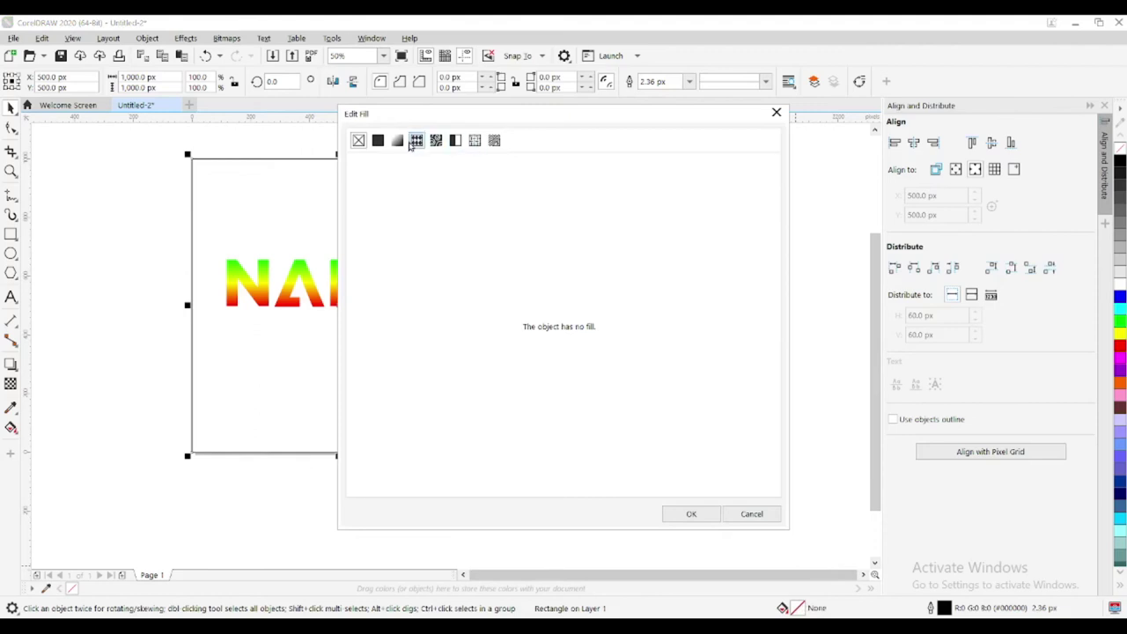
pyautogui.moveTo(418, 123); pyautogui.dragTo(605, 84)
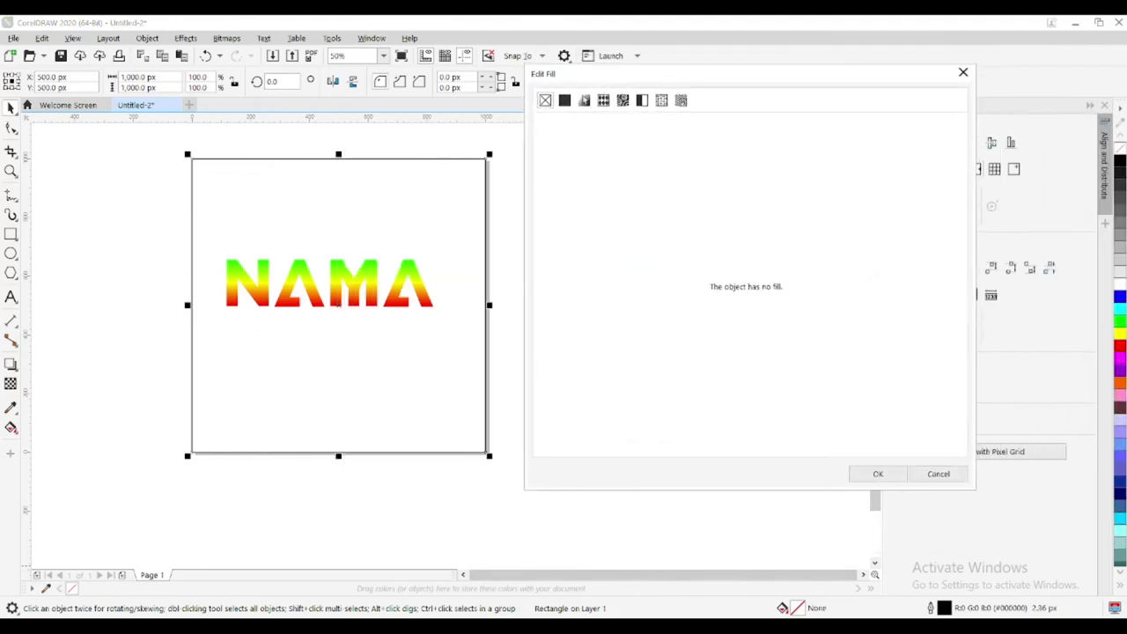
pyautogui.click(583, 100)
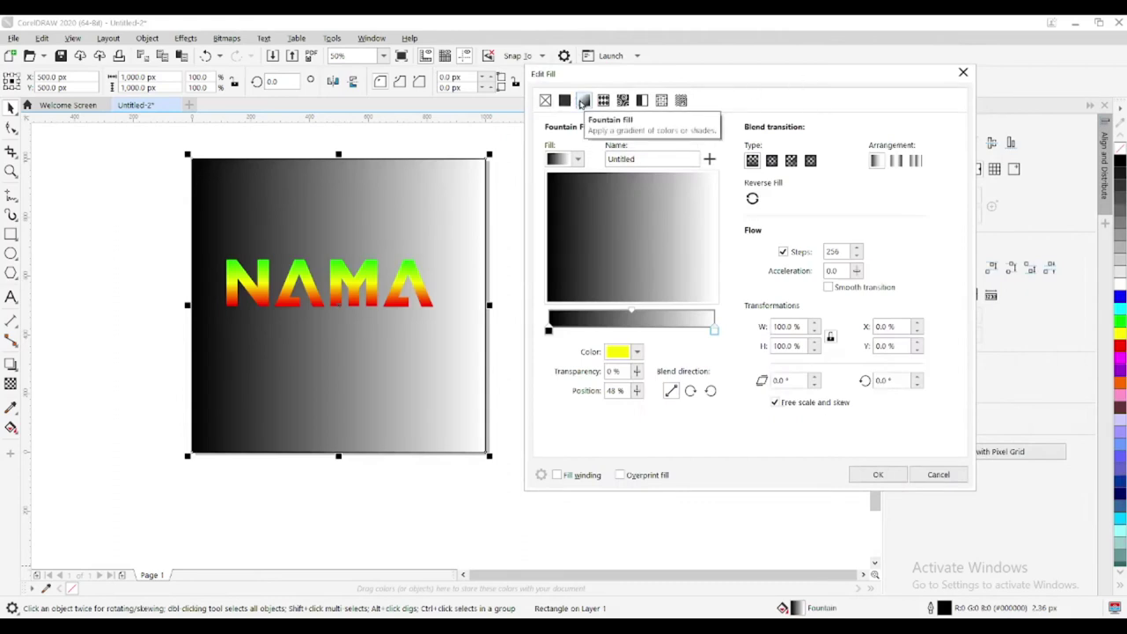
# Set the start colour of the background's fountain fill to bright blue, #0048FF
pyautogui.click(547, 330)
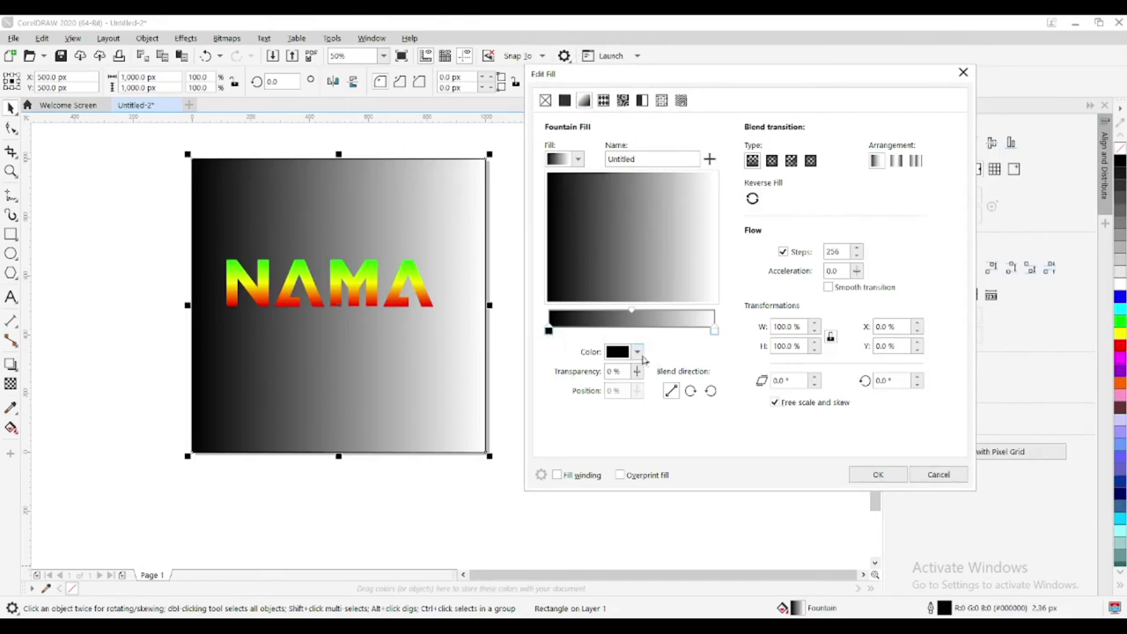
pyautogui.click(637, 353)
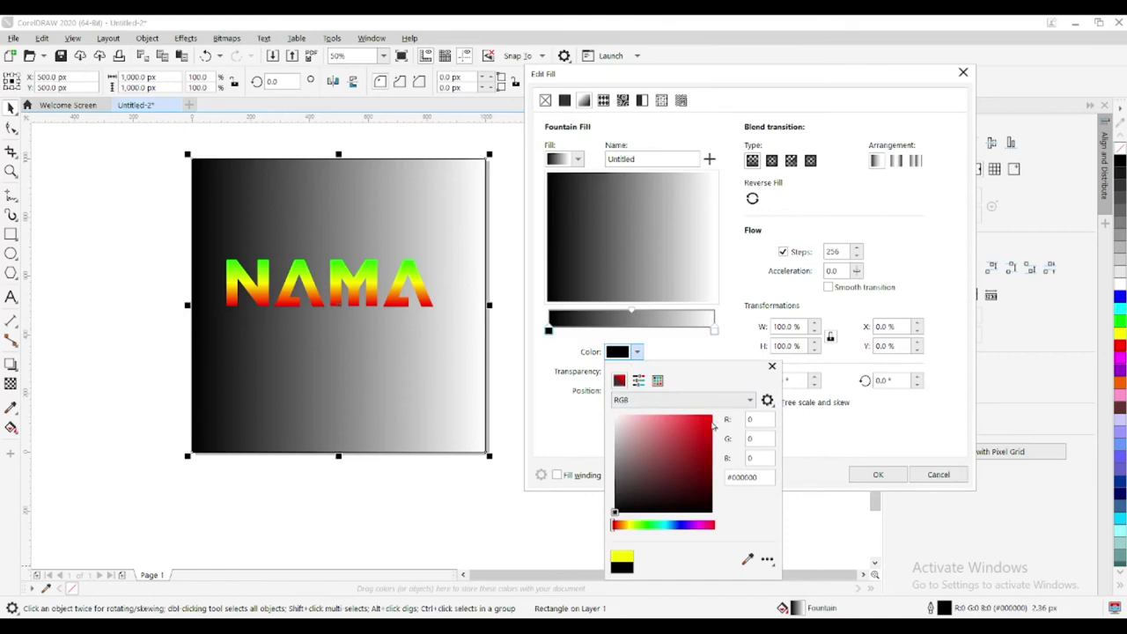
pyautogui.click(671, 526)
pyautogui.moveTo(671, 528); pyautogui.dragTo(676, 530)
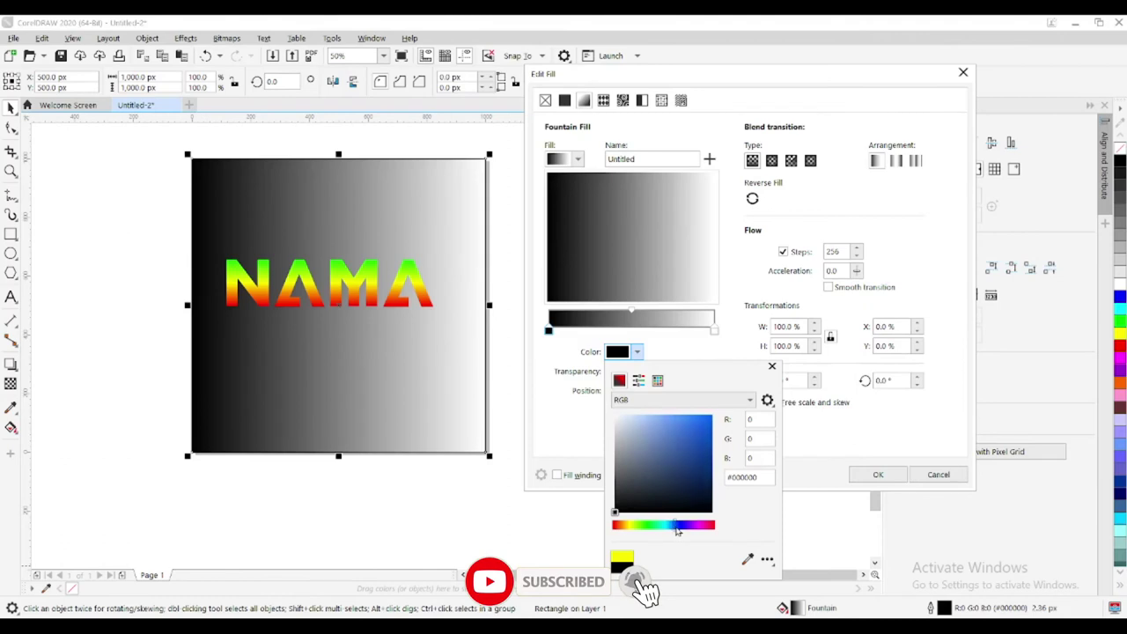
pyautogui.click(709, 419)
pyautogui.click(712, 415)
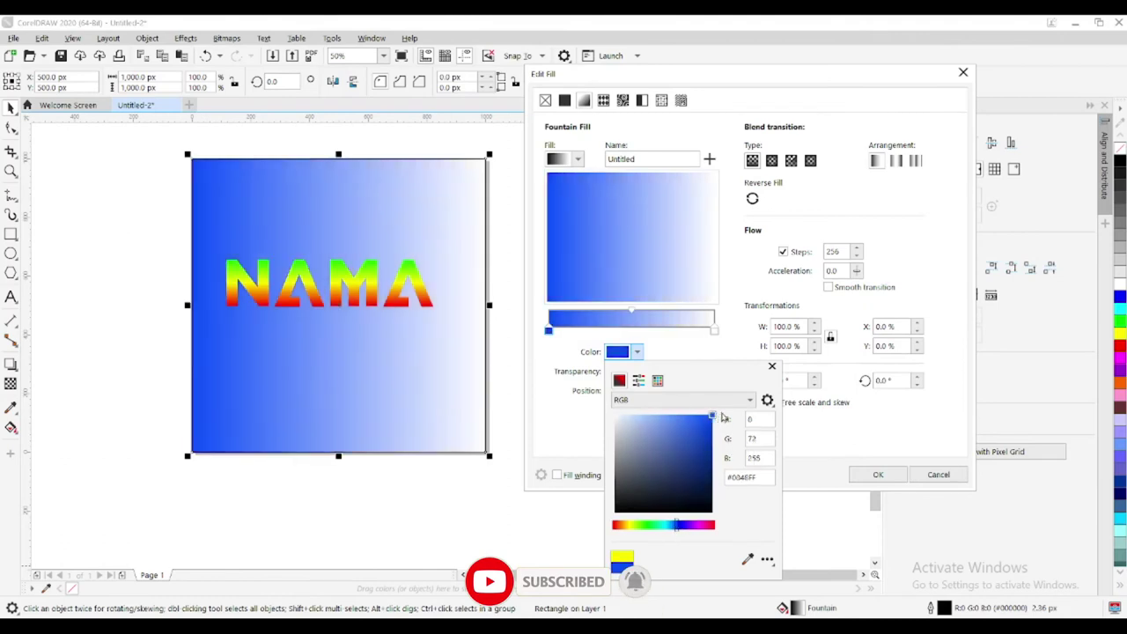
pyautogui.click(739, 351)
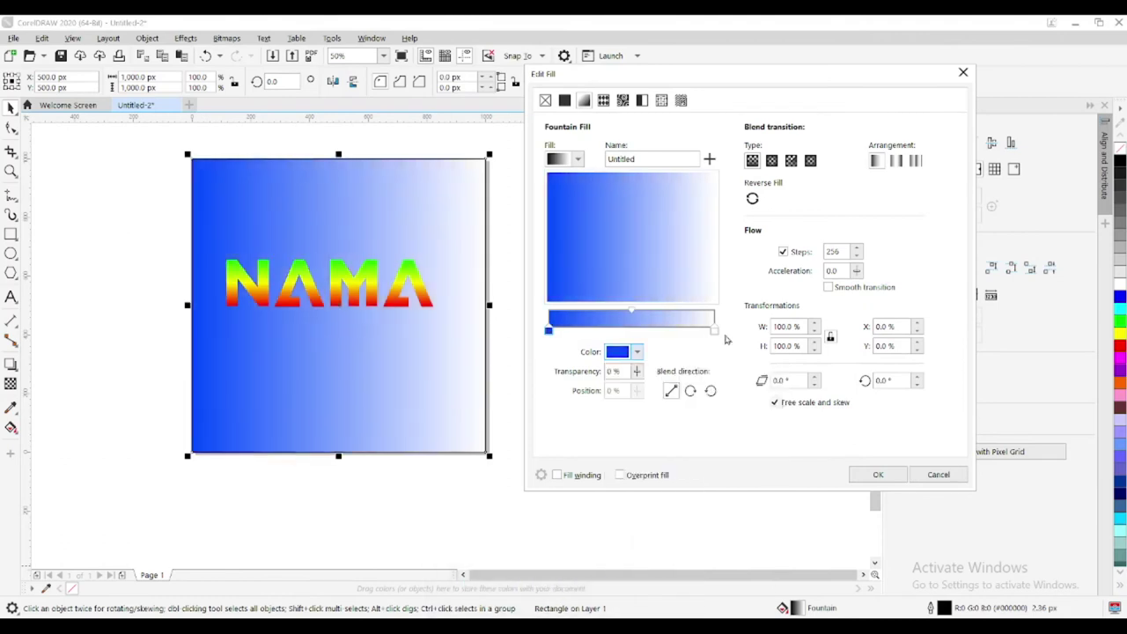
# Set the gradient's end colour to blue, #034AFF, by sampling the rectangle's upper-left area with the eyedropper
pyautogui.click(713, 330)
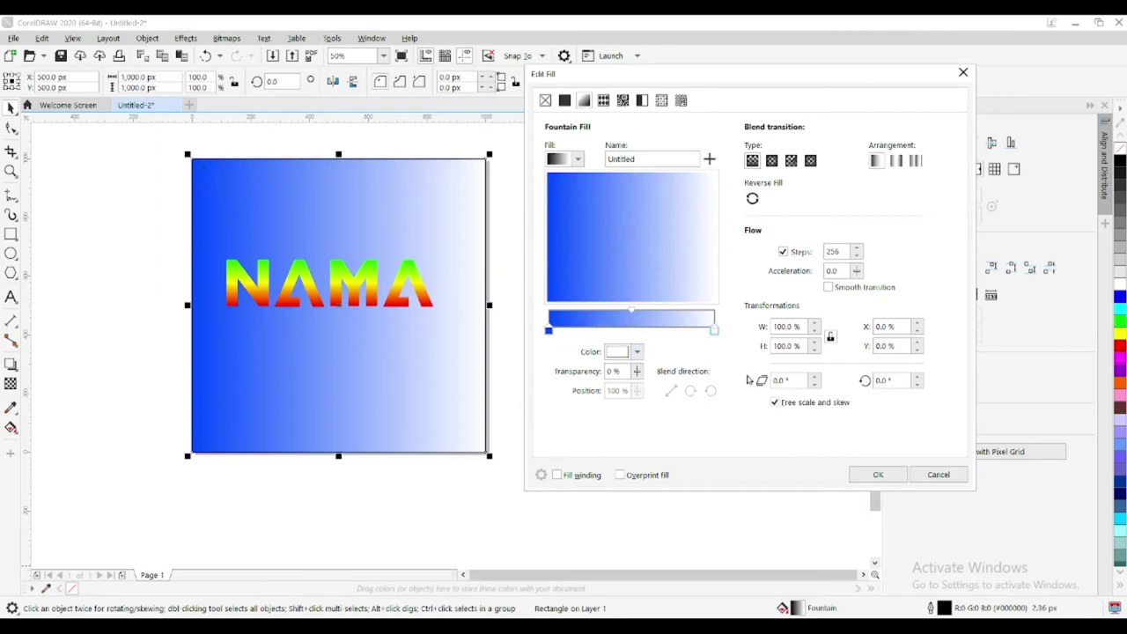
pyautogui.click(637, 352)
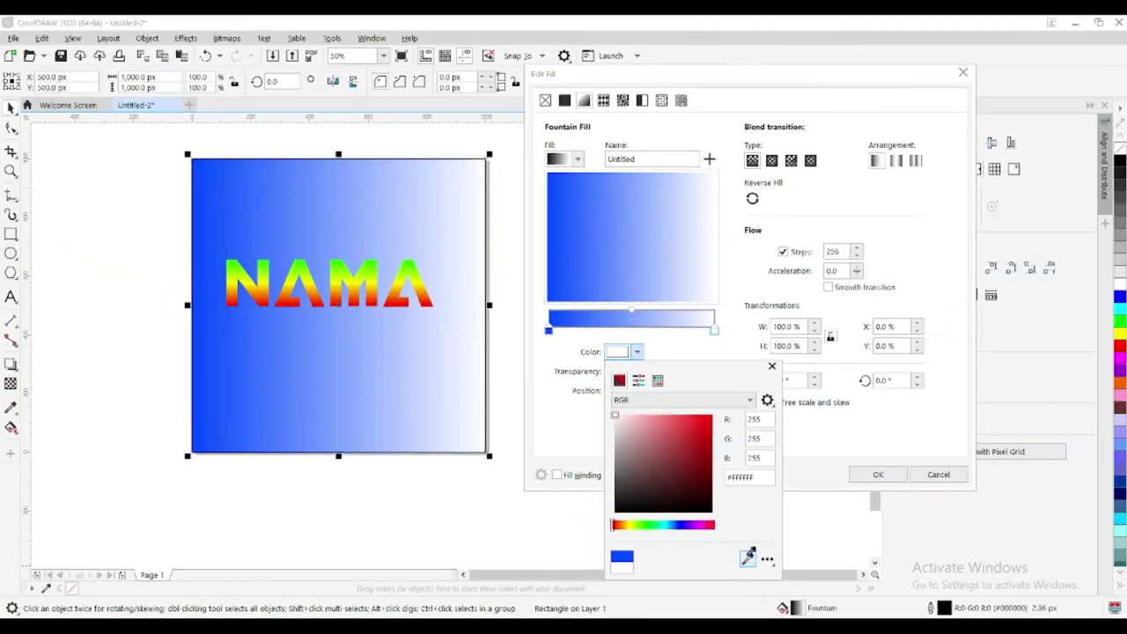
pyautogui.click(748, 557)
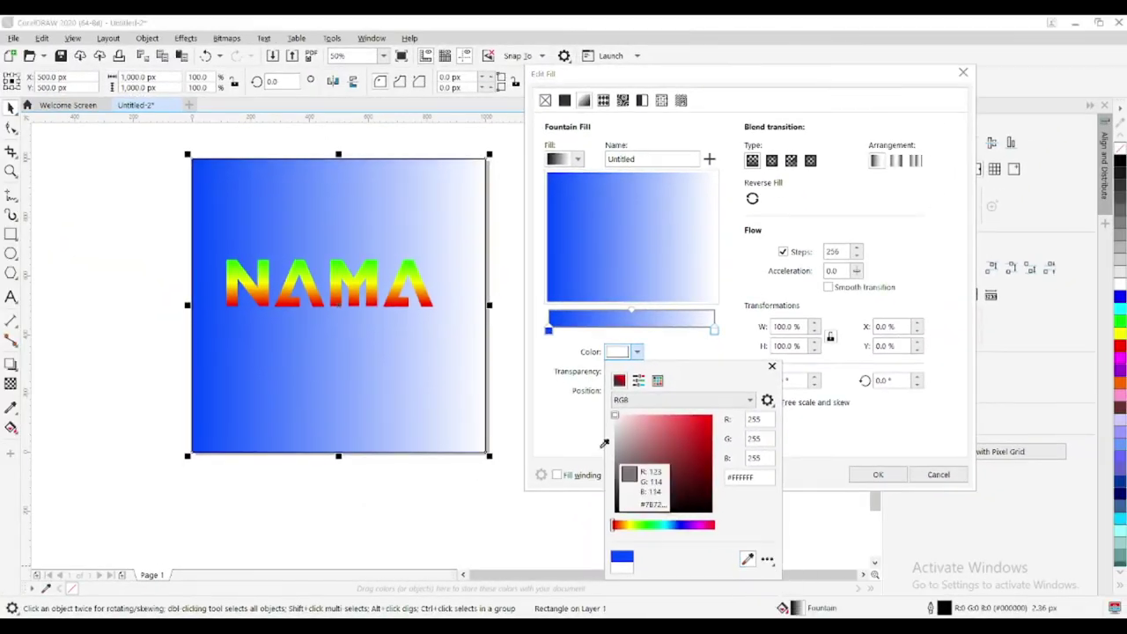
pyautogui.click(197, 157)
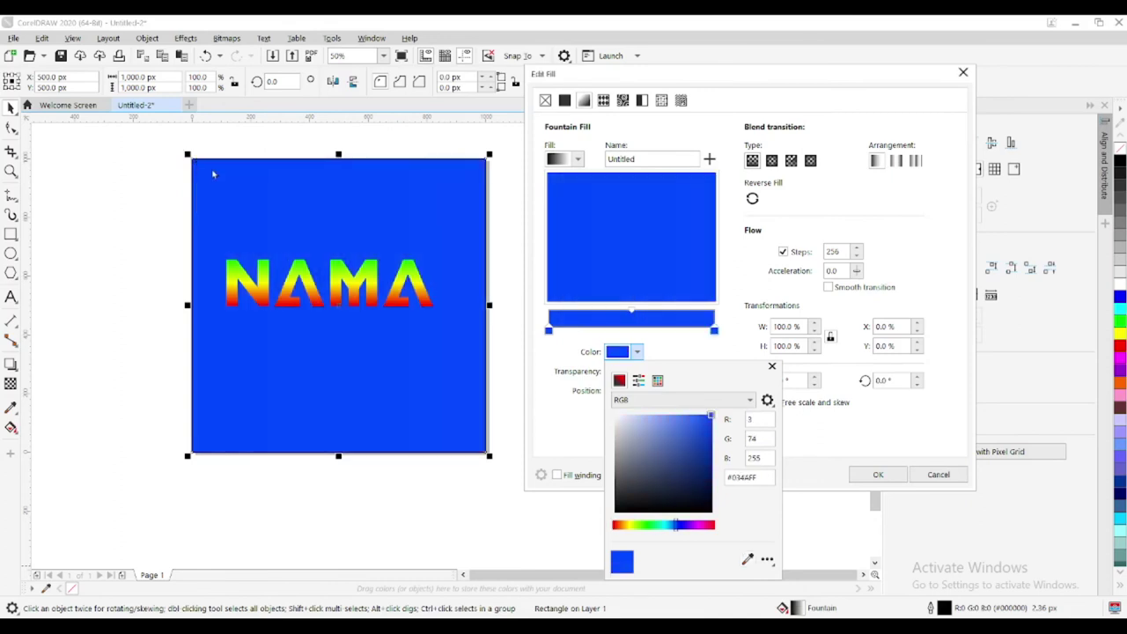
pyautogui.click(678, 339)
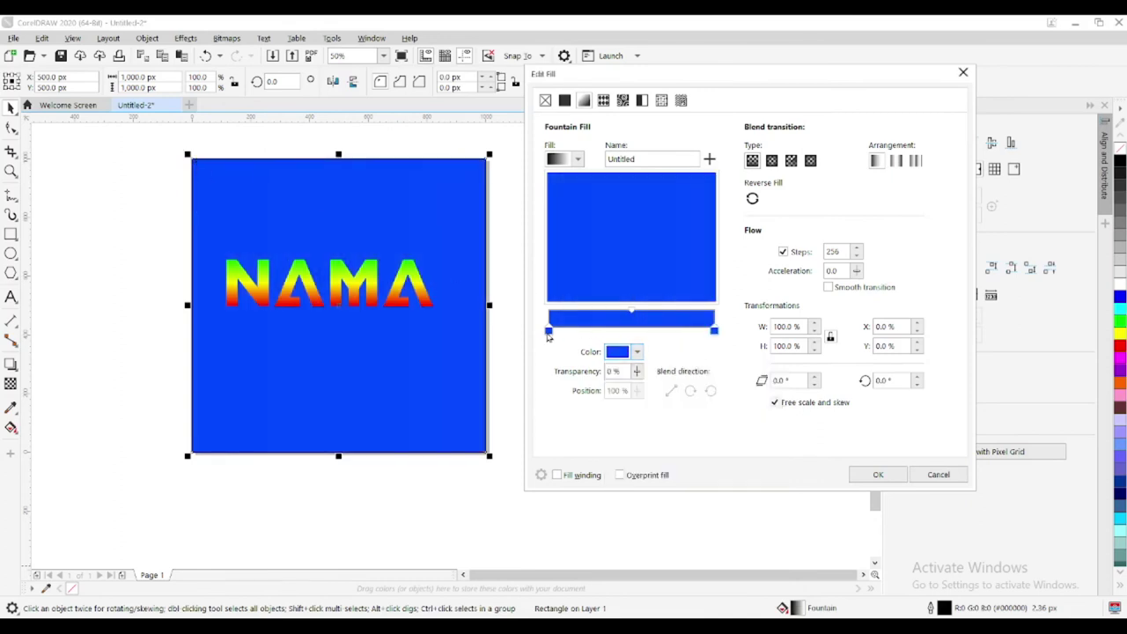
# Check the start node's blue and darken the gradient's end colour to navy blue, #0030A8
pyautogui.click(636, 352)
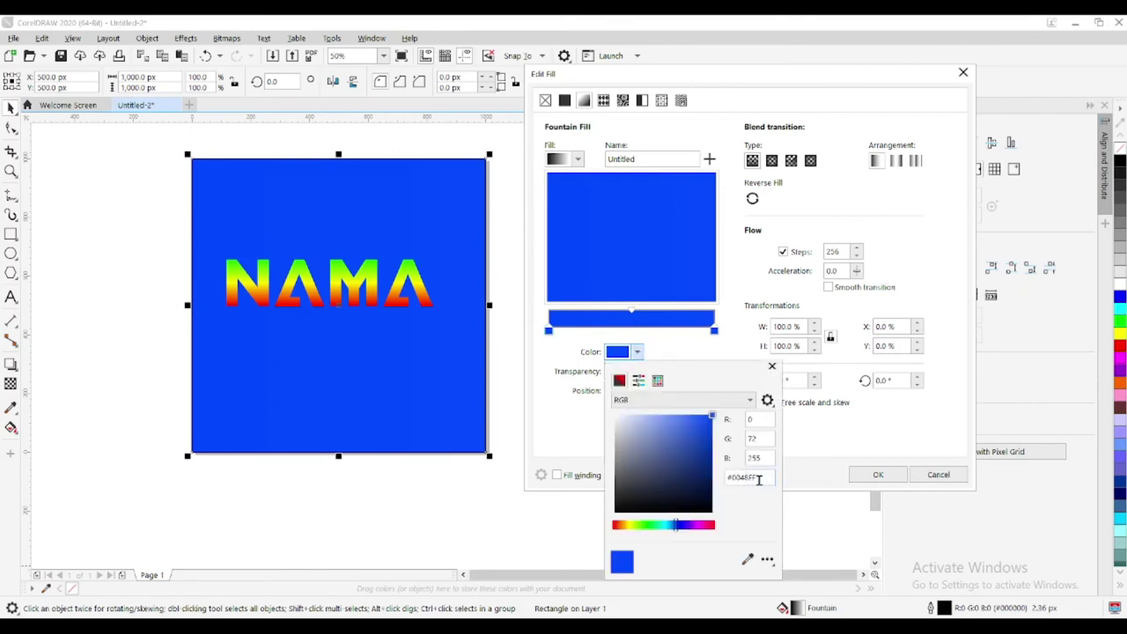
pyautogui.click(700, 351)
pyautogui.click(714, 331)
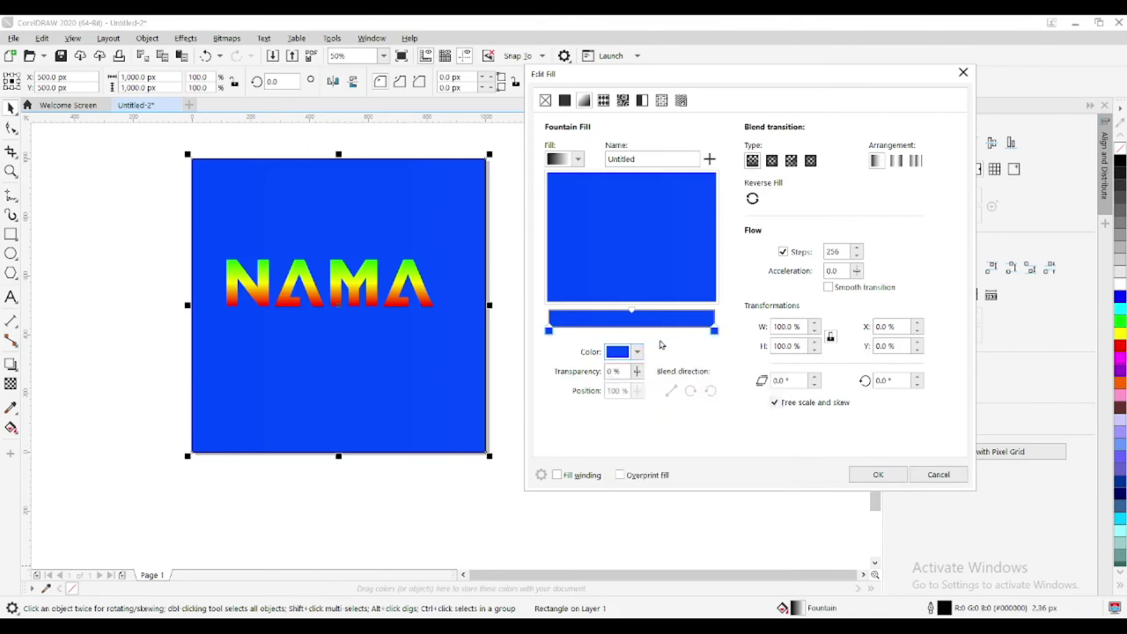
pyautogui.click(635, 353)
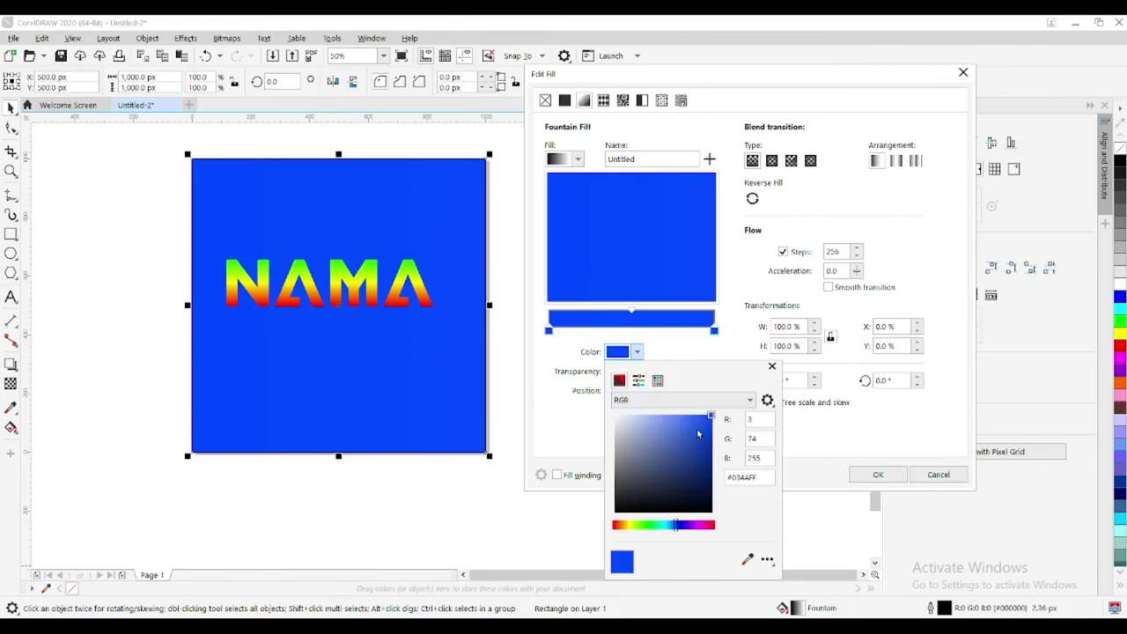
pyautogui.moveTo(711, 418); pyautogui.dragTo(711, 447)
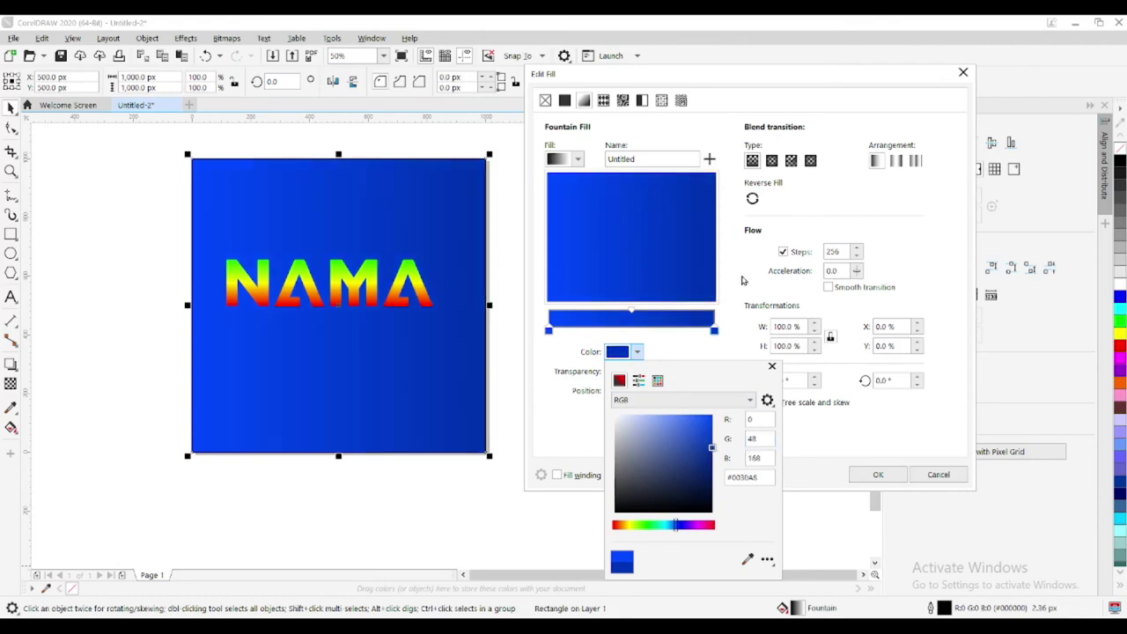
pyautogui.click(742, 280)
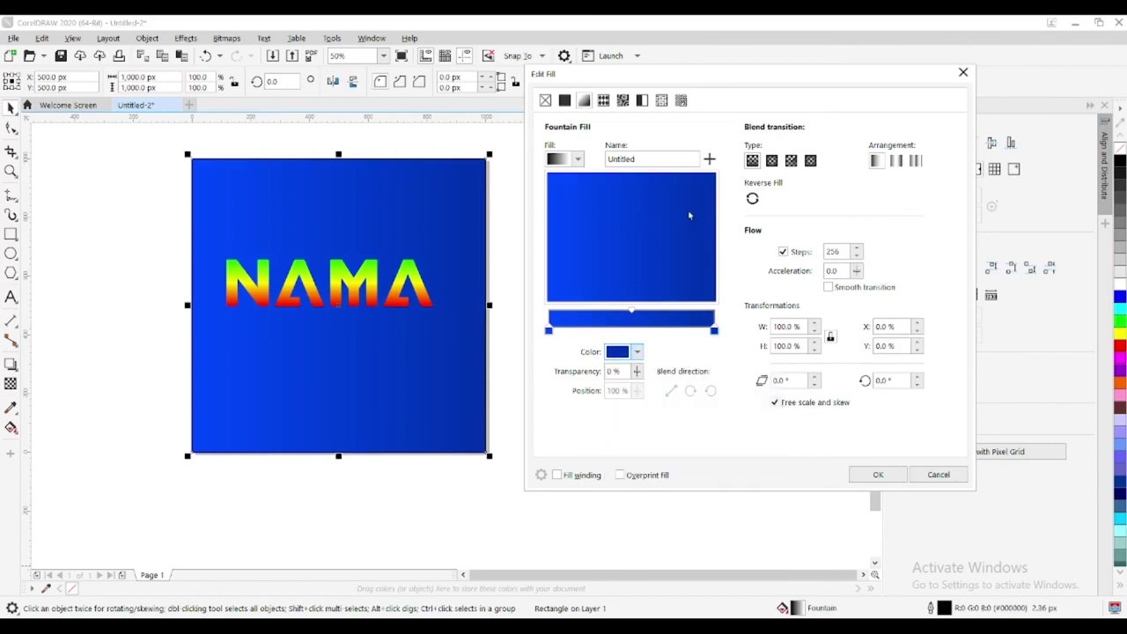
# Rotate the background gradient to about 326.6° so it runs diagonally, apply the fill, and deselect the rectangle
pyautogui.moveTo(702, 278); pyautogui.dragTo(737, 305)
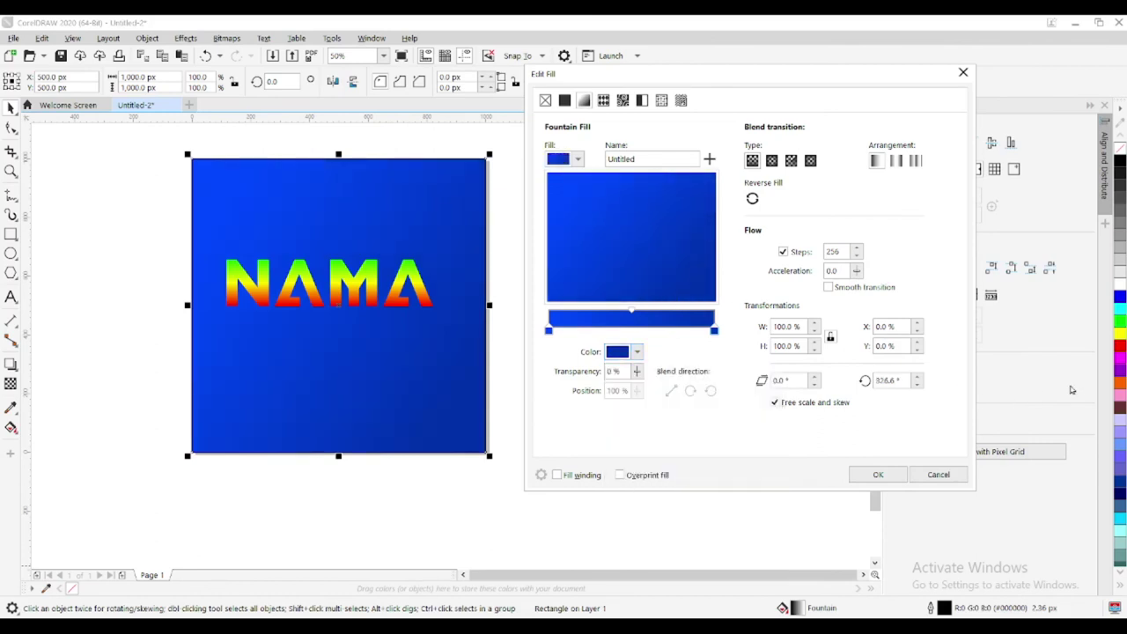
pyautogui.click(861, 477)
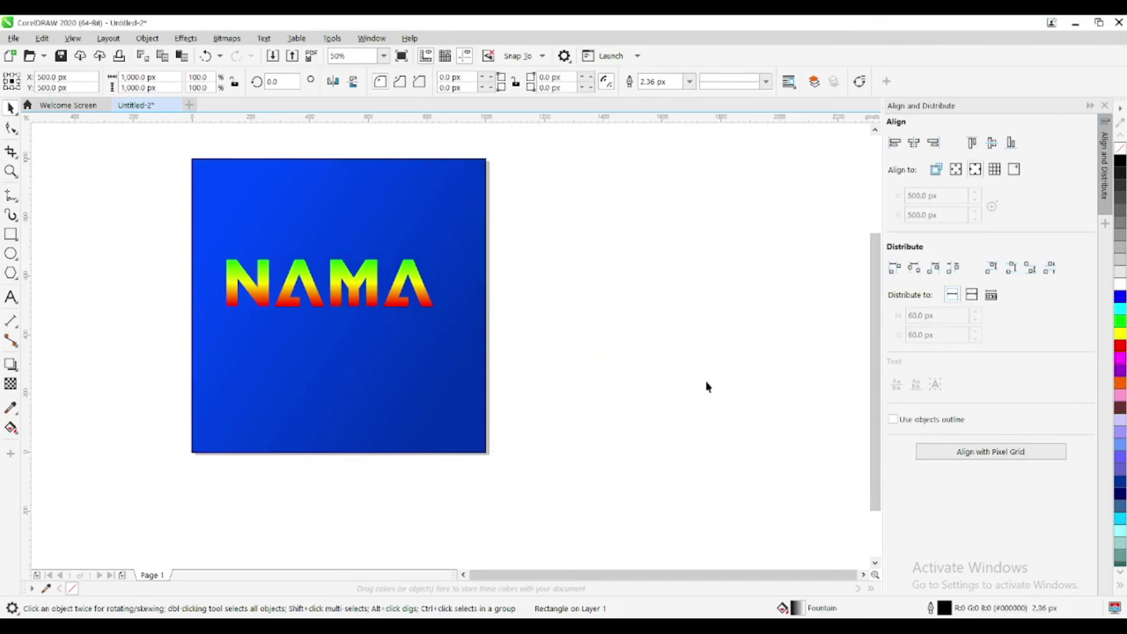
pyautogui.scroll(-2, 234, 310)
pyautogui.scroll(2, 142, 294)
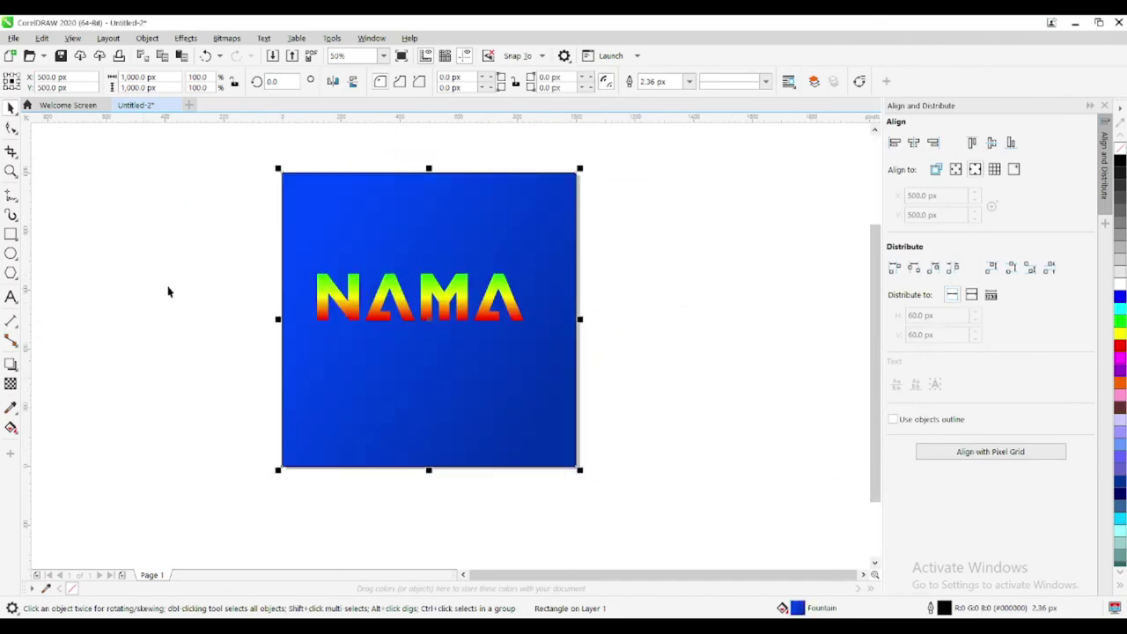
pyautogui.click(169, 294)
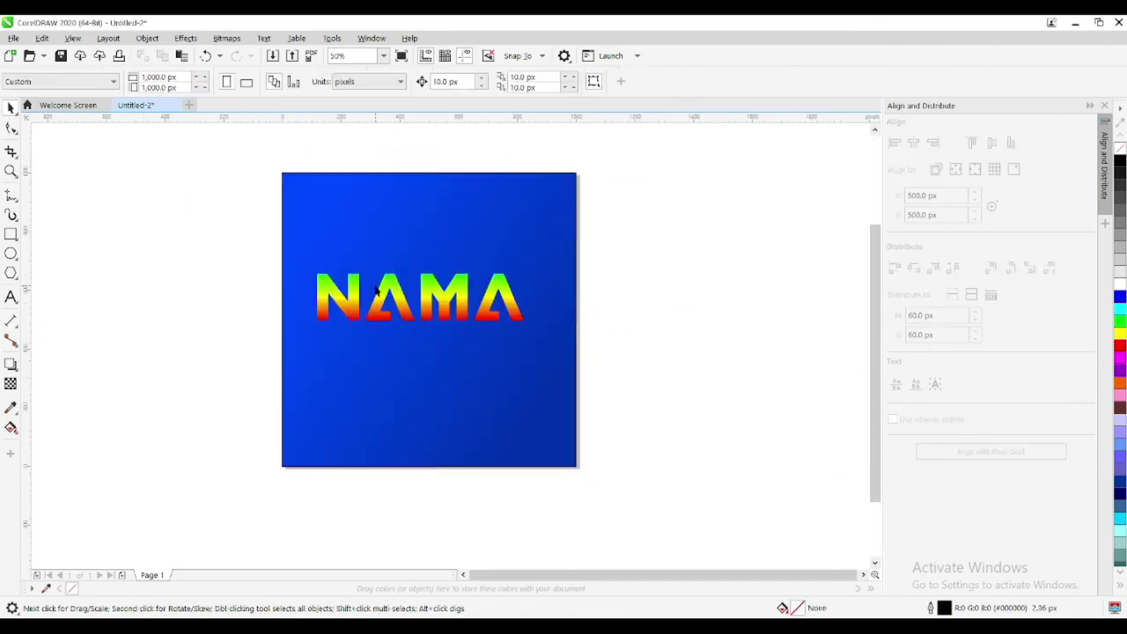